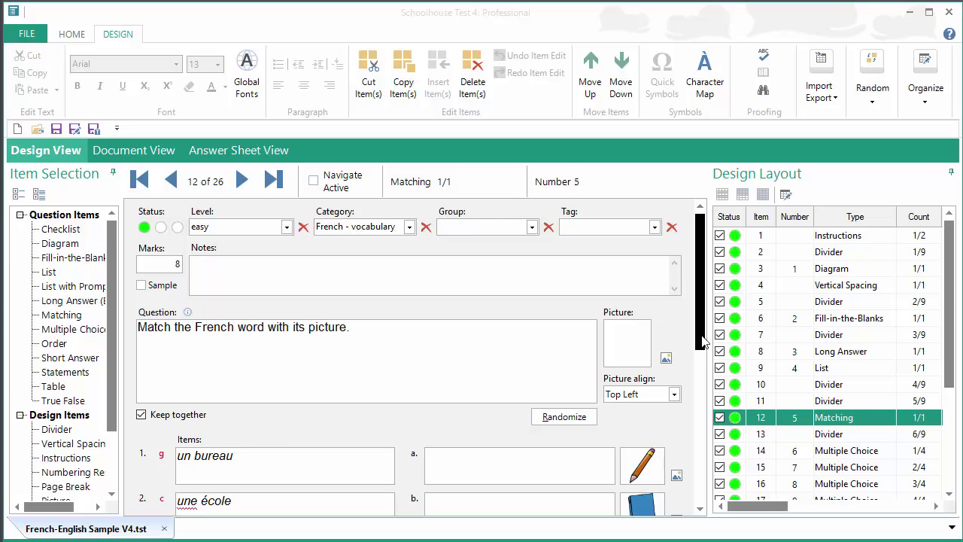
Step: Inspect Fill-in-the-Blanks item 6, then open Multiple Choice item 16
drag(703, 347, 706, 382)
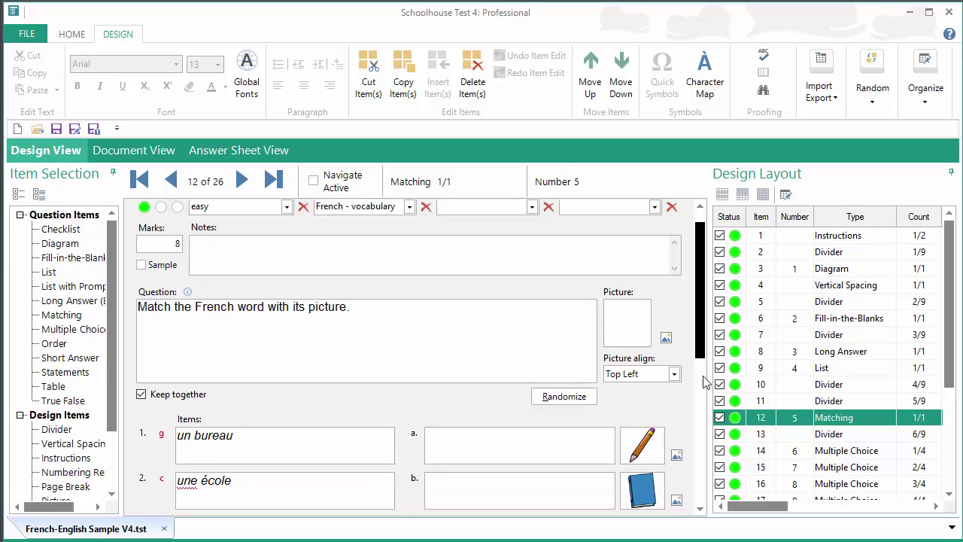
scroll(706, 382, down, 3)
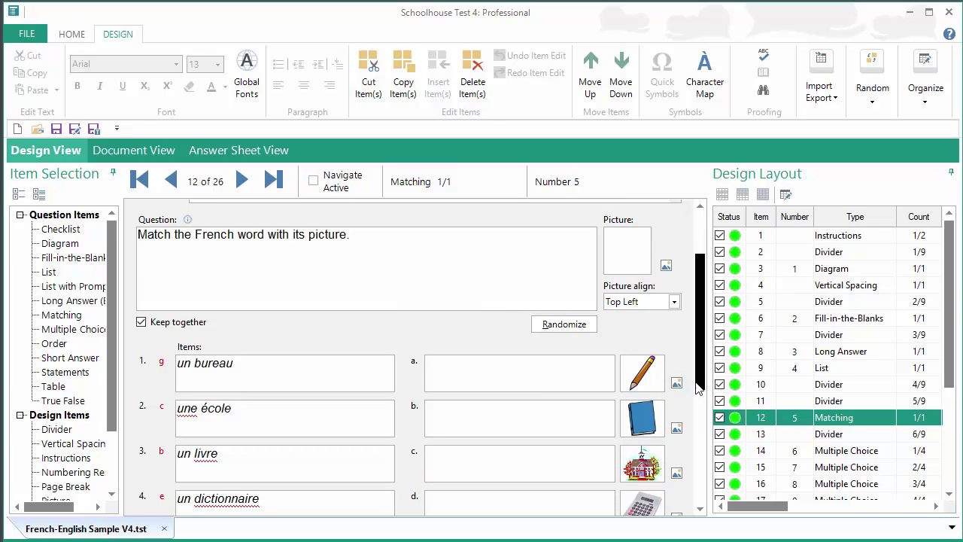
scroll(700, 385, up, 4)
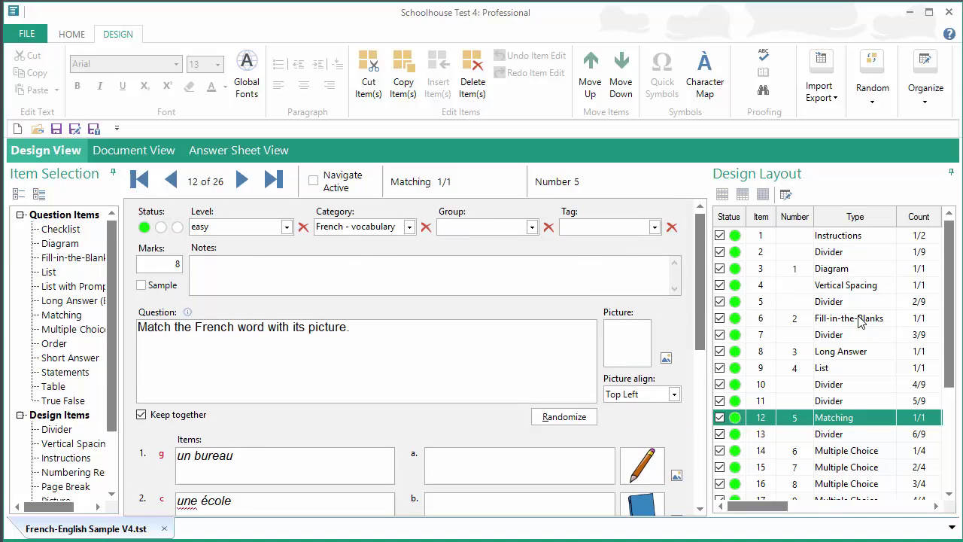
click(862, 320)
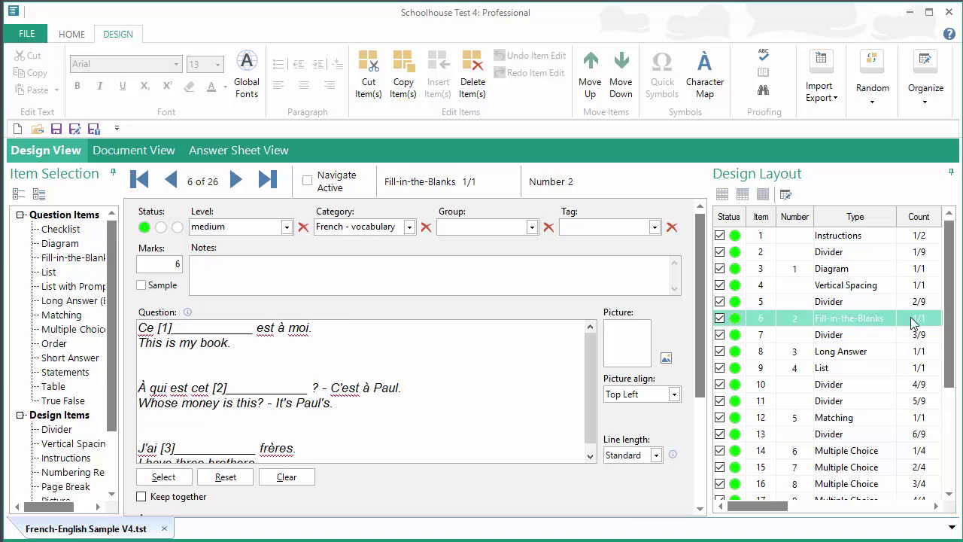
drag(945, 326, 945, 391)
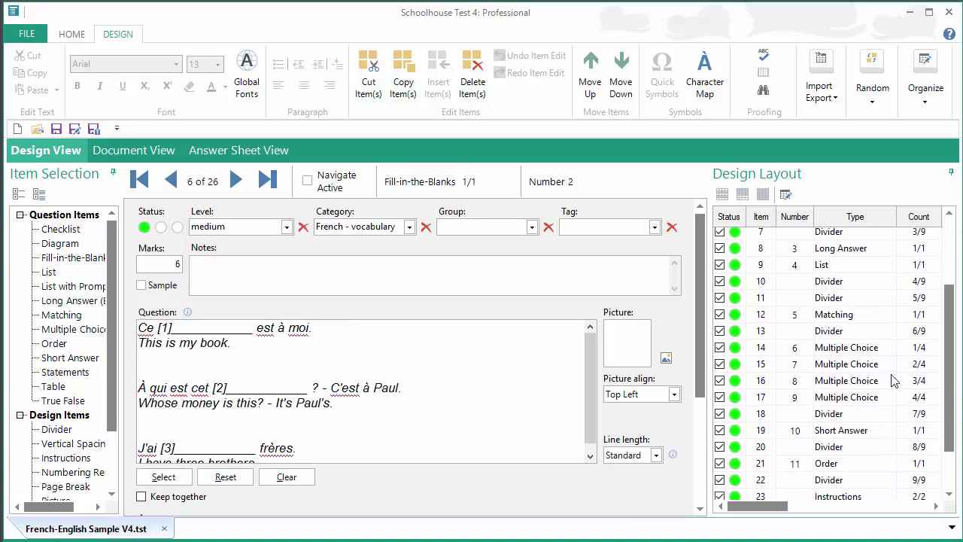
click(875, 383)
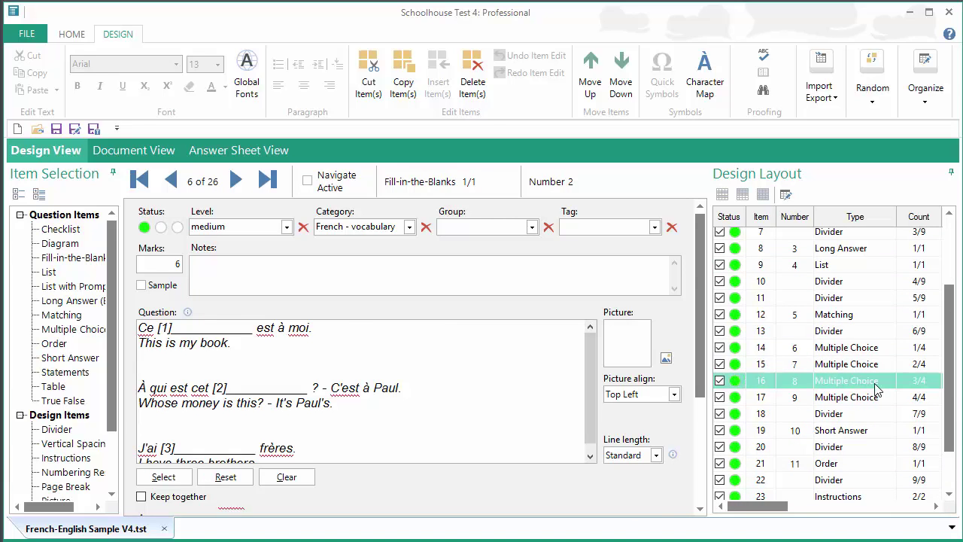
Step: Open Matching item 12 and scroll through its French word and picture pairs
click(826, 314)
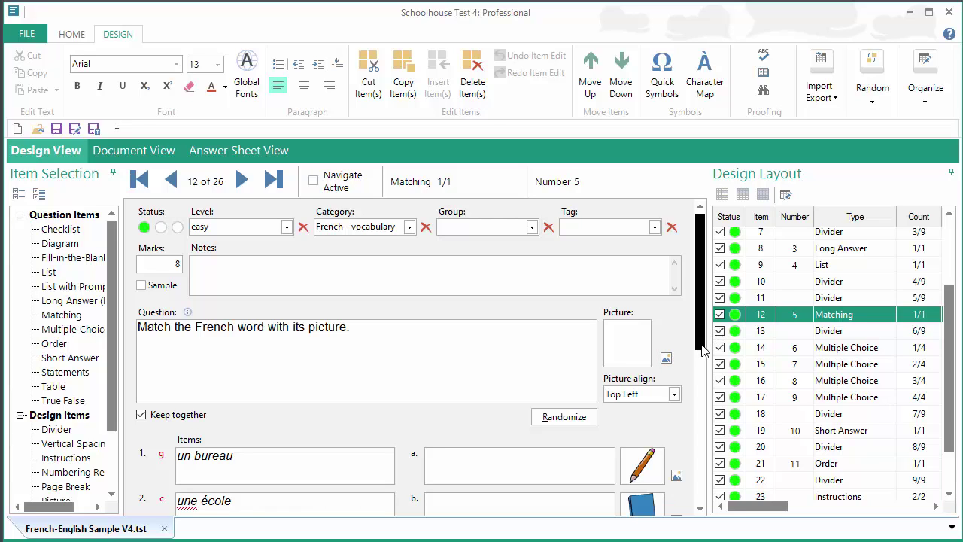
scroll(702, 366, down, 1)
scroll(702, 366, down, 5)
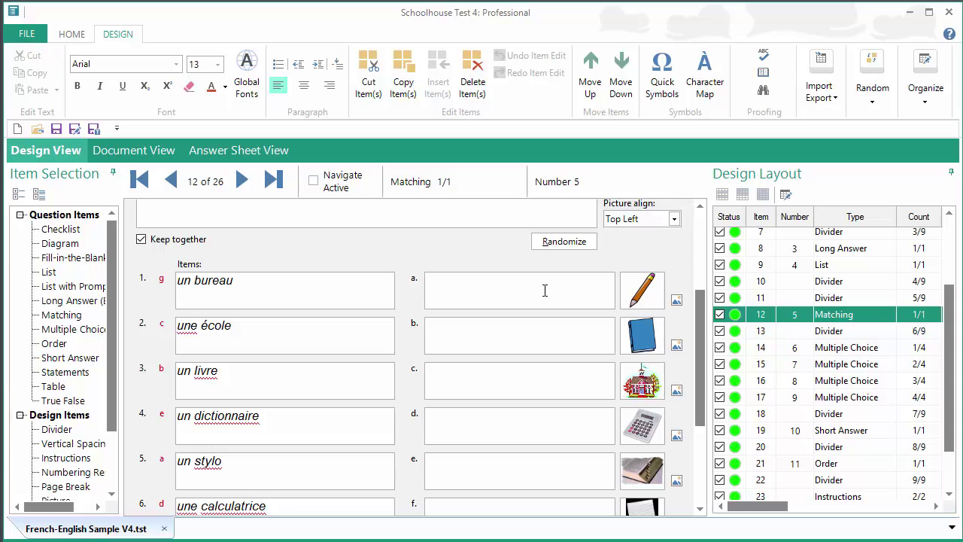
Step: Reopen Multiple Choice item 16, scroll through its choices, then return to Matching item 12
click(828, 383)
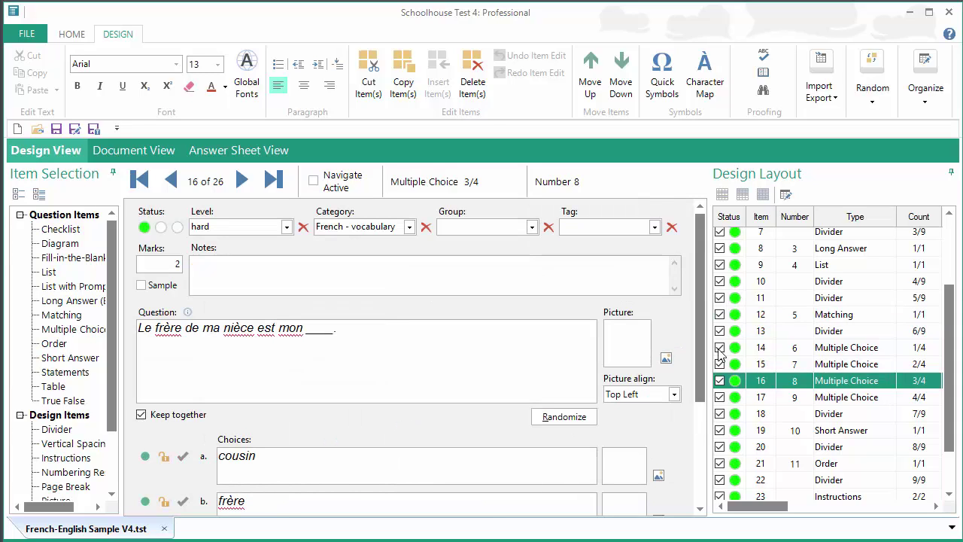
scroll(700, 363, down, 2)
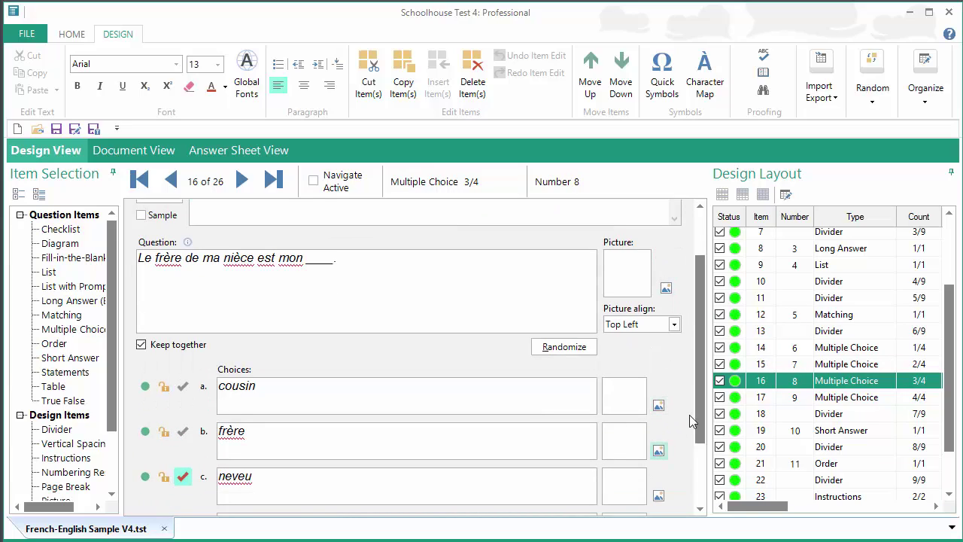
drag(699, 413, 705, 343)
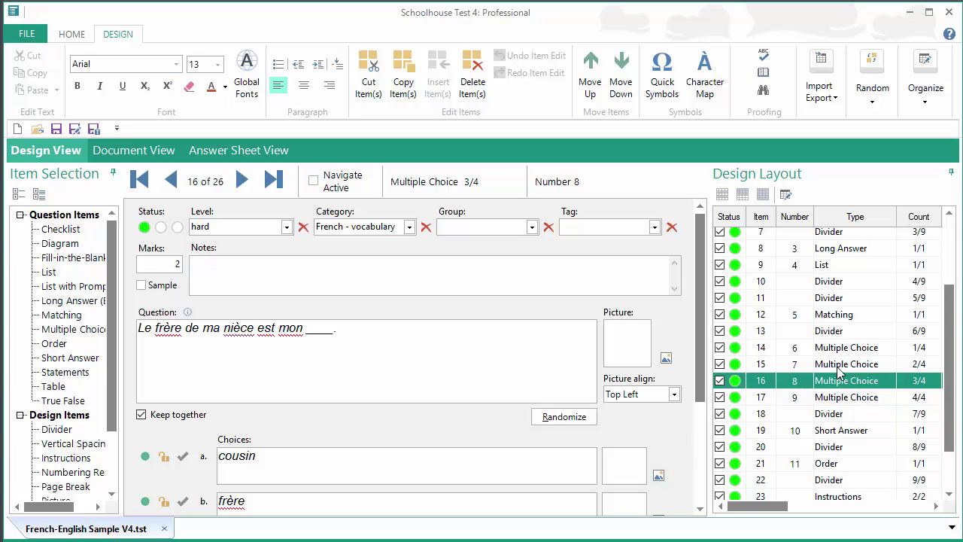
click(840, 319)
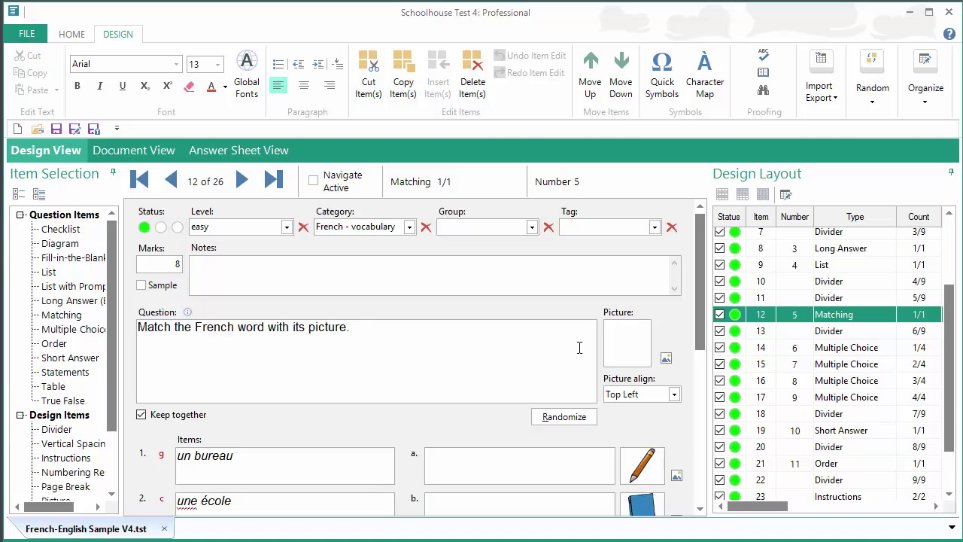
Step: Reopen the Matching question's picture browser, preview apple.png, then delete it from the preview
click(666, 359)
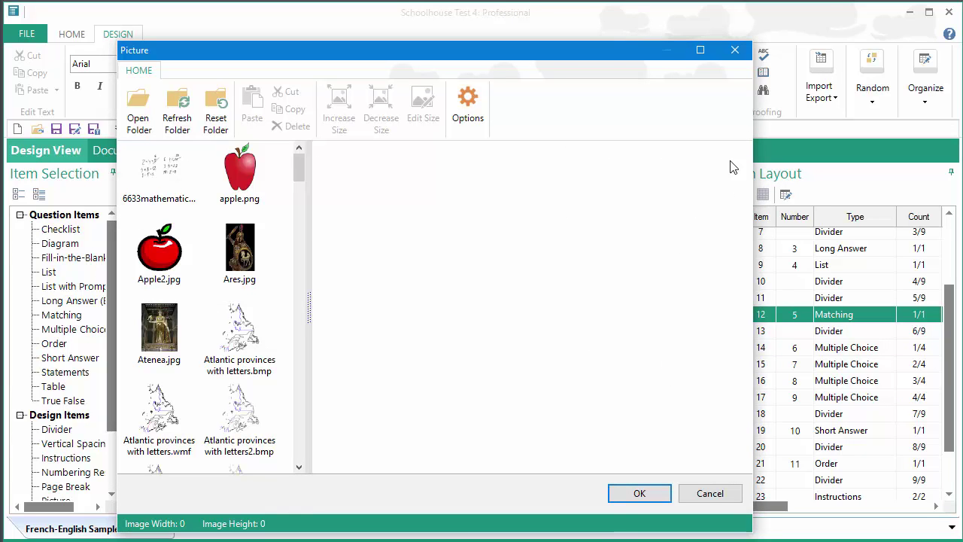
click(708, 491)
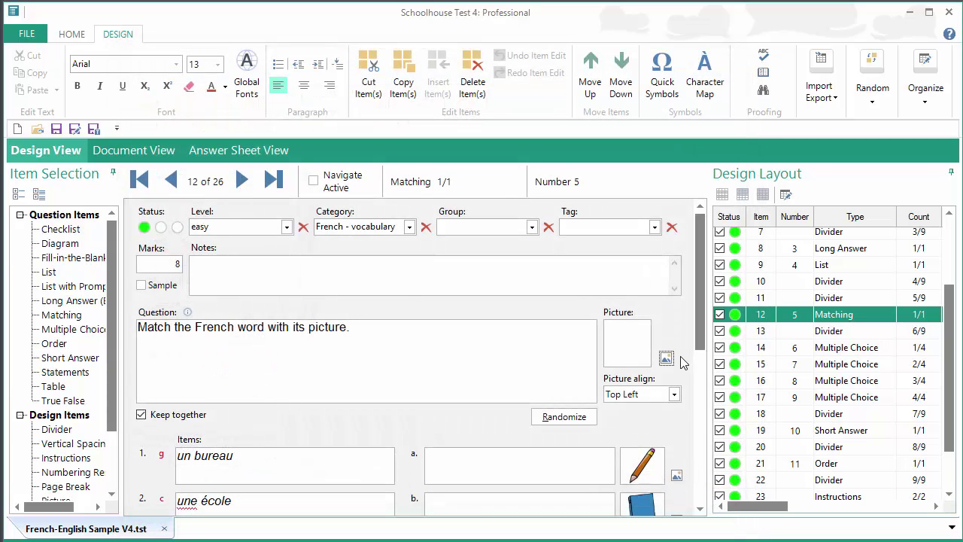
click(665, 359)
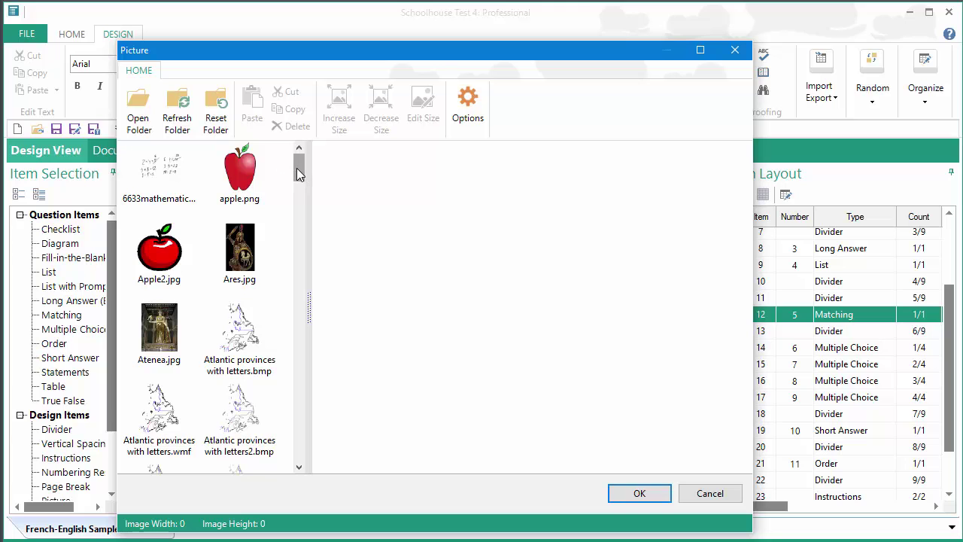
drag(296, 168, 304, 197)
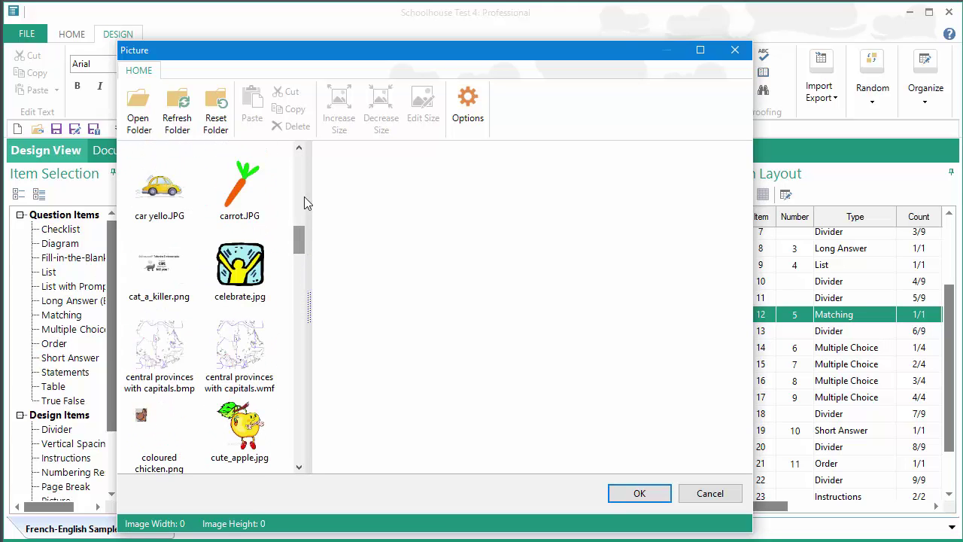
drag(298, 240, 299, 263)
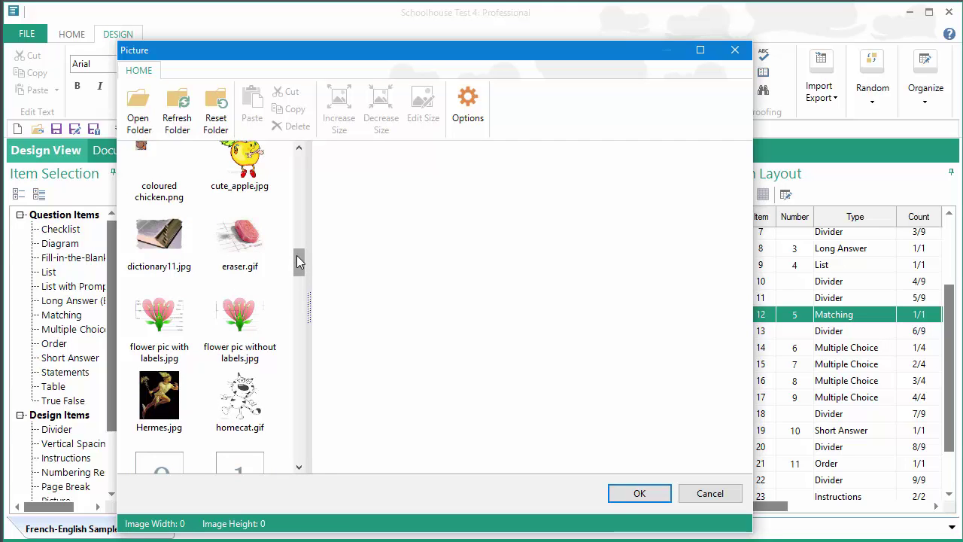
drag(296, 255, 303, 149)
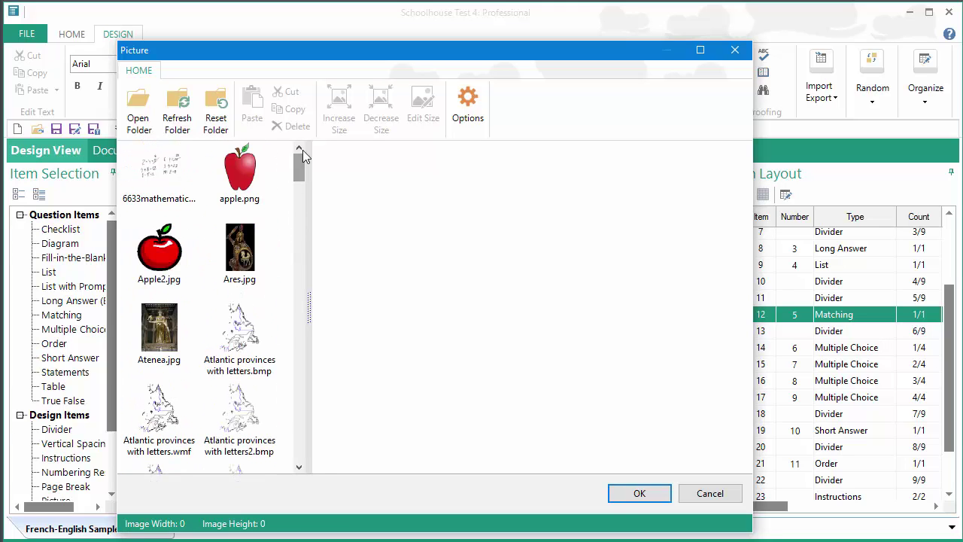
click(241, 181)
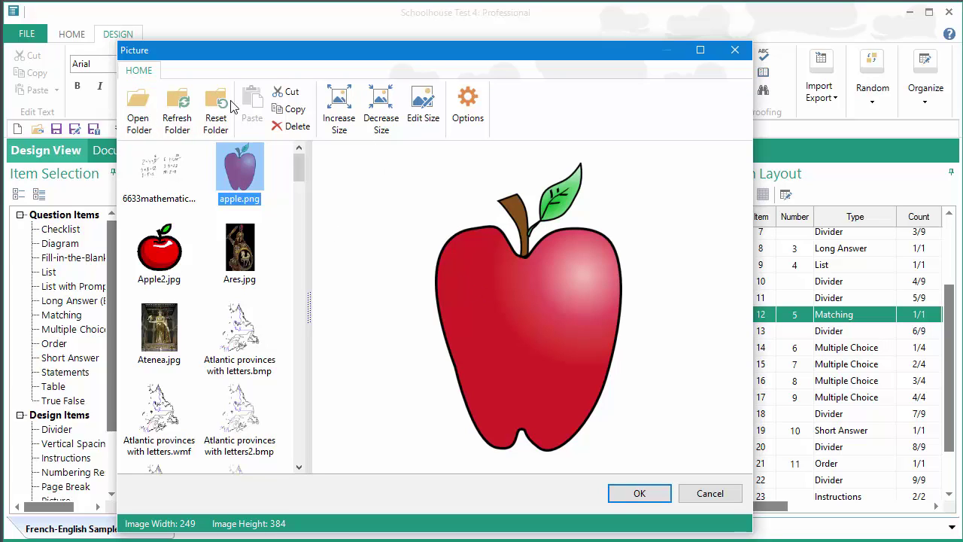
click(286, 128)
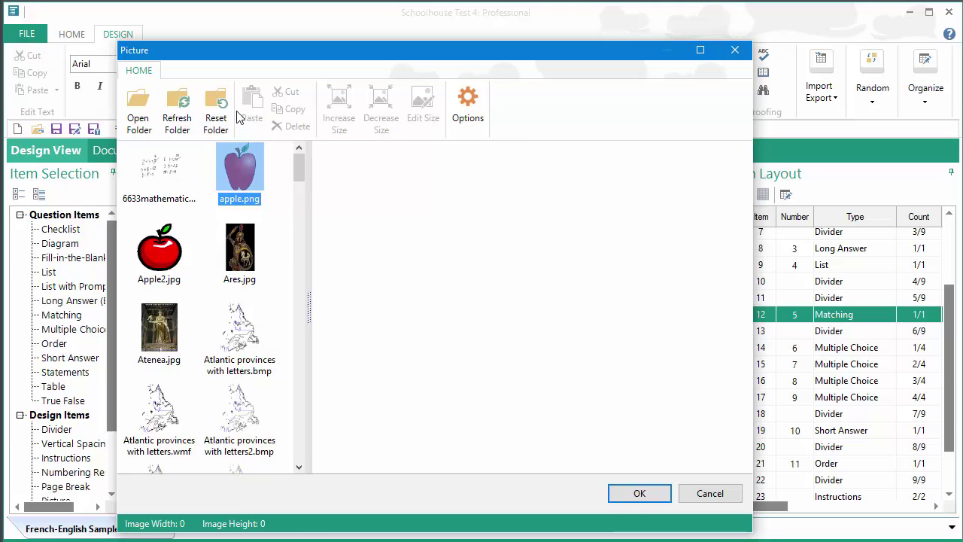
Step: Change the default Maximum width or height for imported pictures from 800 to 1200
click(467, 121)
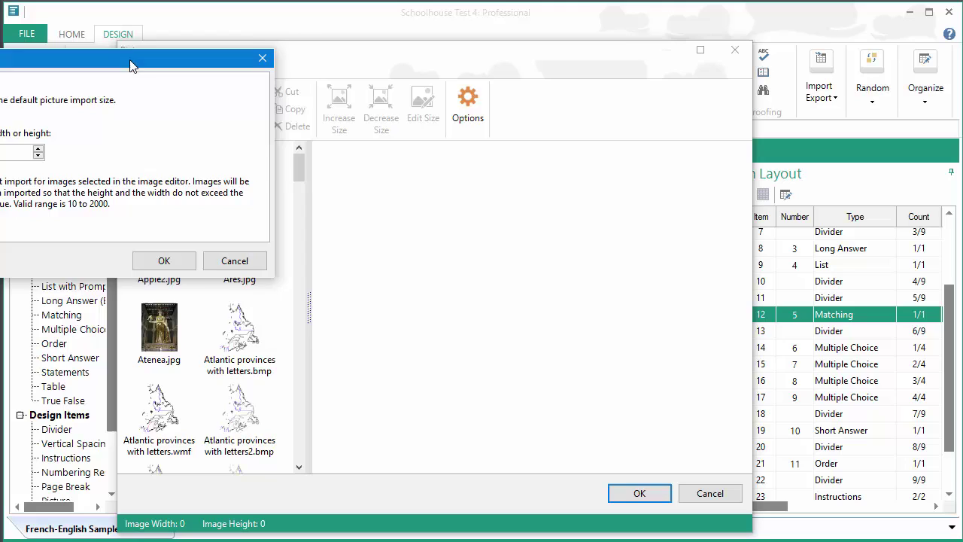
drag(130, 67, 508, 134)
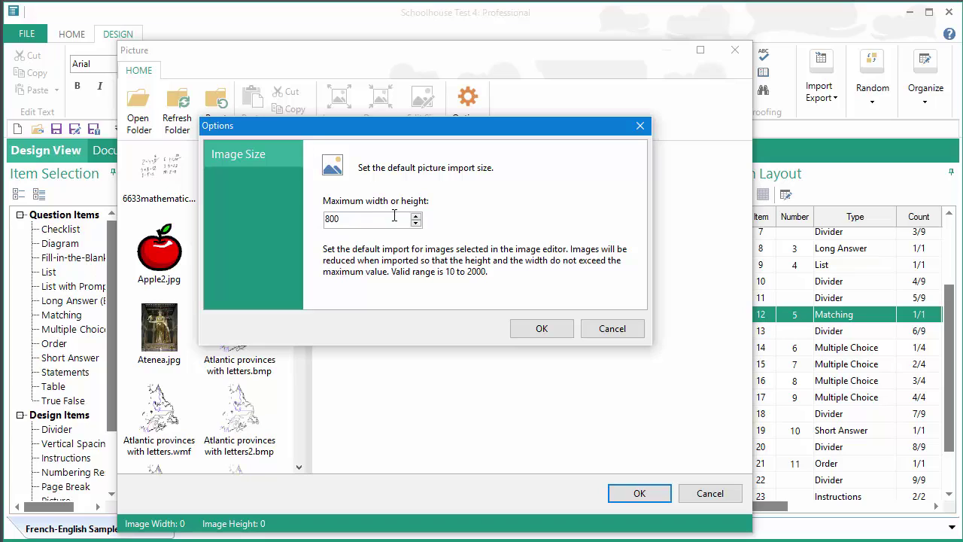
drag(369, 222, 316, 215)
text(1200)
click(539, 328)
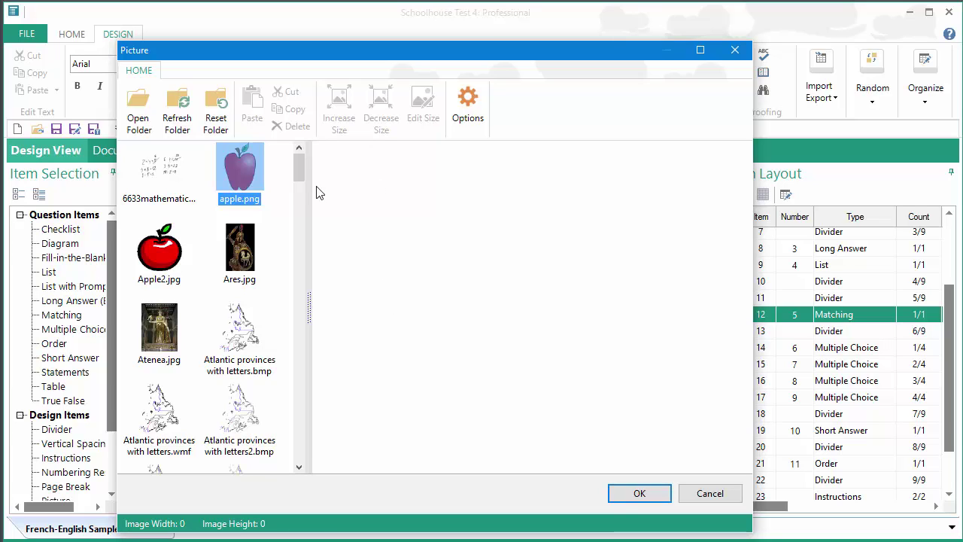
Step: Enlarge apple.png to 301×464, shrink it back to 244×376, then preview 6633mathematics.jpg
click(242, 179)
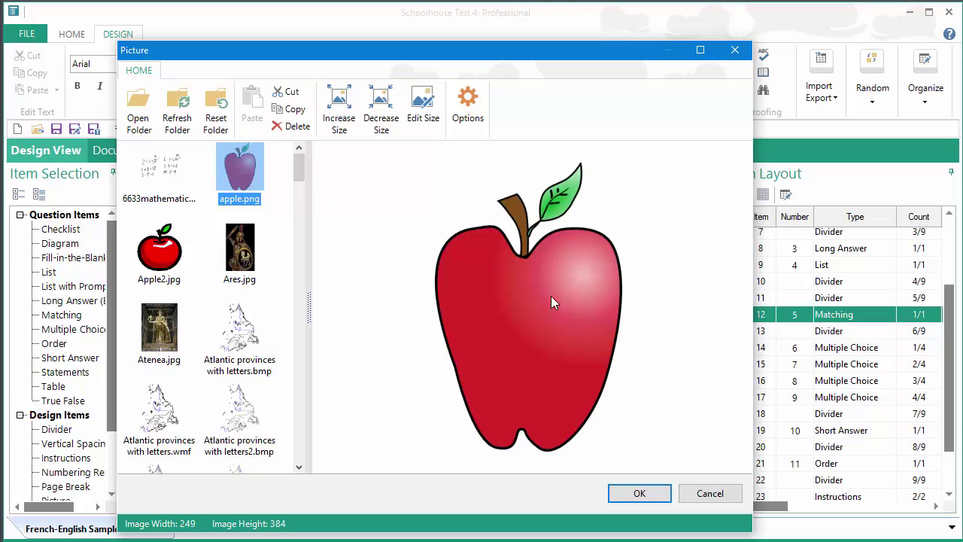
click(338, 112)
click(338, 112)
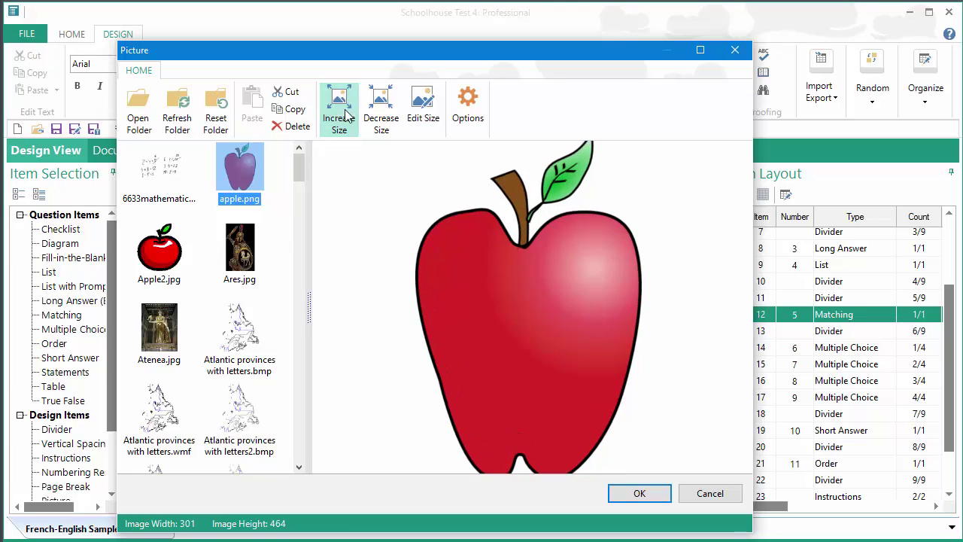
click(382, 120)
click(382, 120)
click(422, 120)
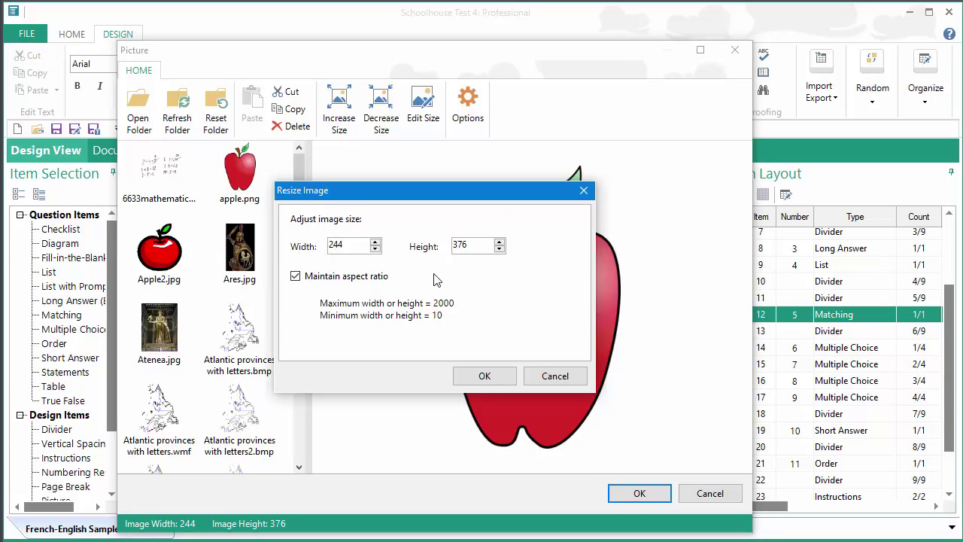
click(554, 376)
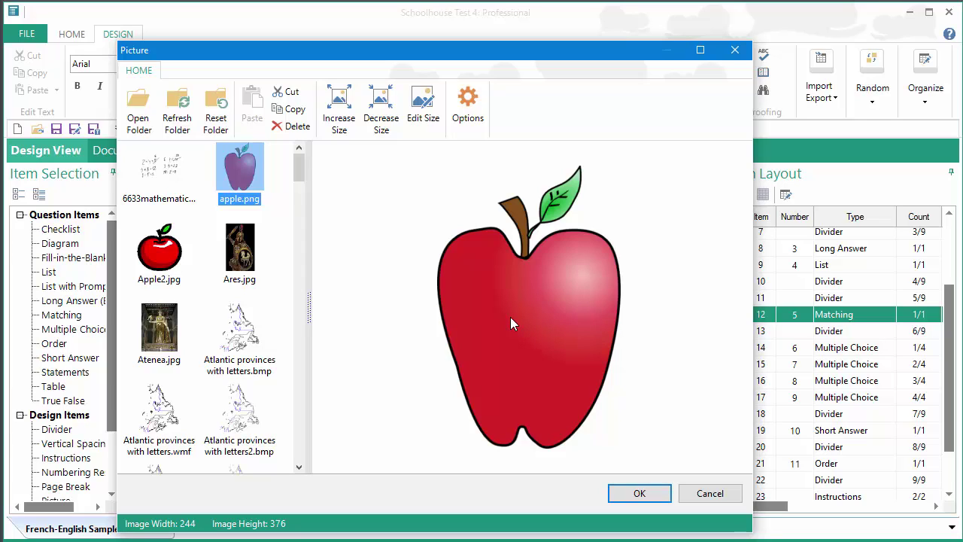
click(152, 171)
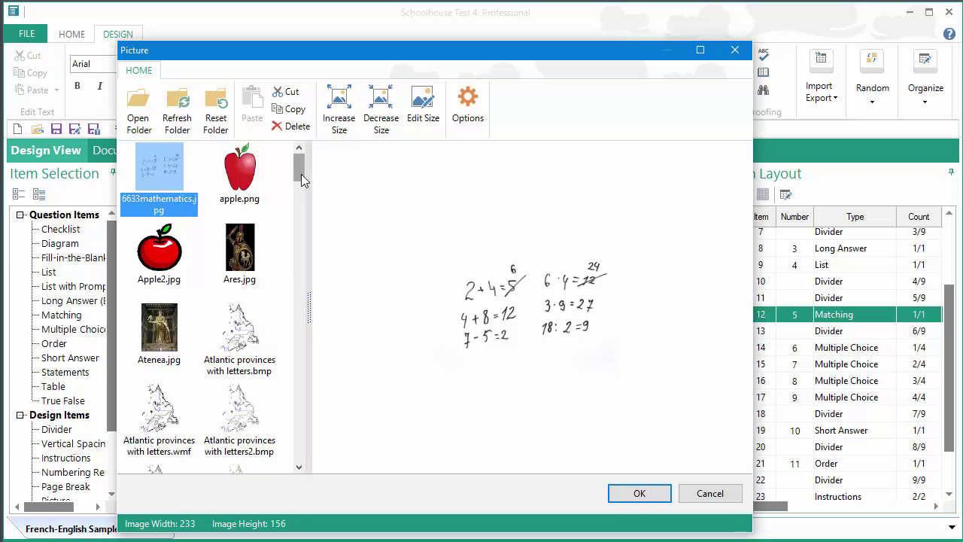
Step: Preview body with labels.gif, enlarging it twice and then shrinking it to show the whole body
drag(301, 174, 295, 225)
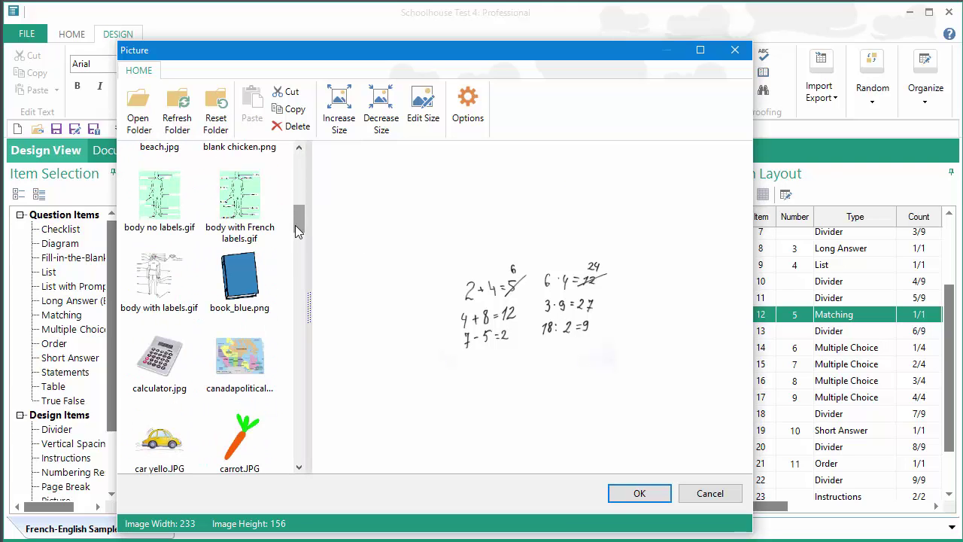
click(158, 271)
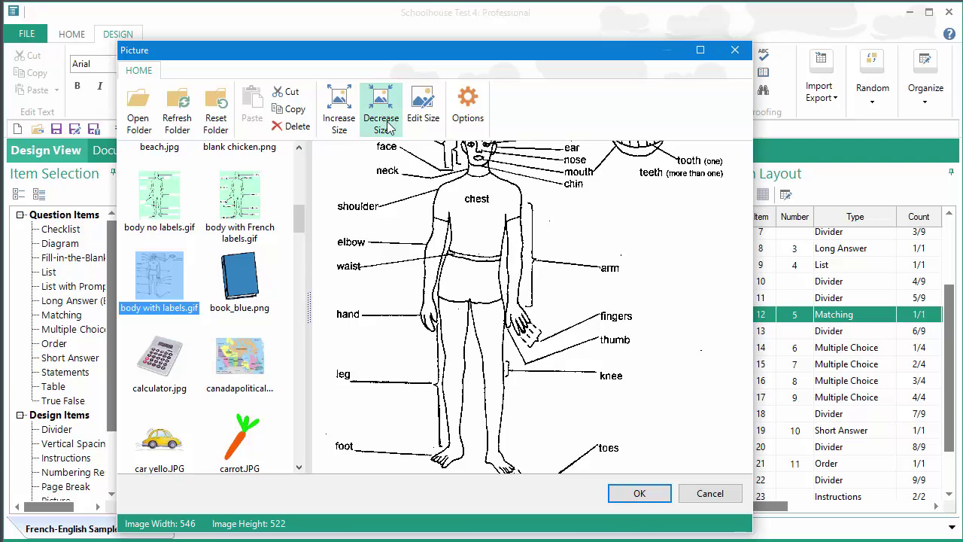
click(346, 120)
click(346, 120)
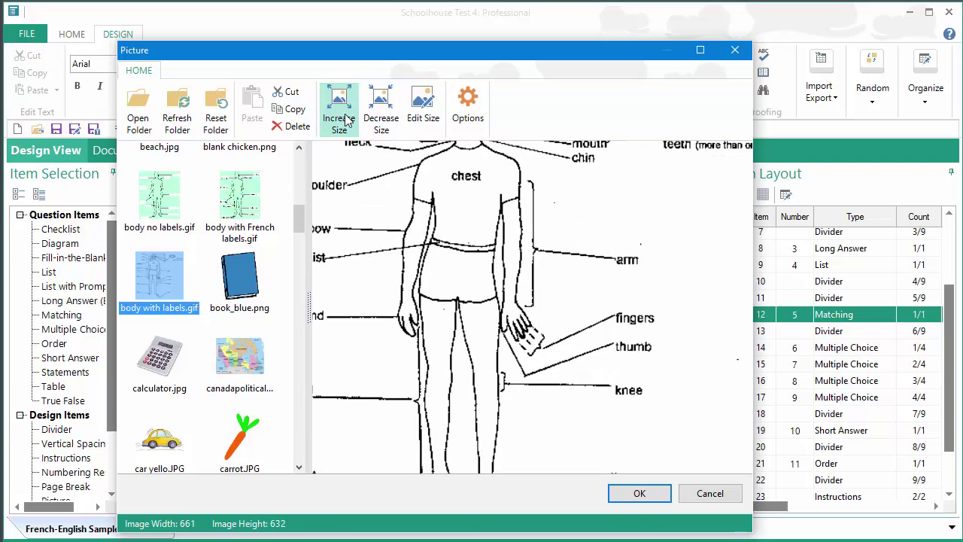
click(386, 122)
click(388, 125)
click(389, 125)
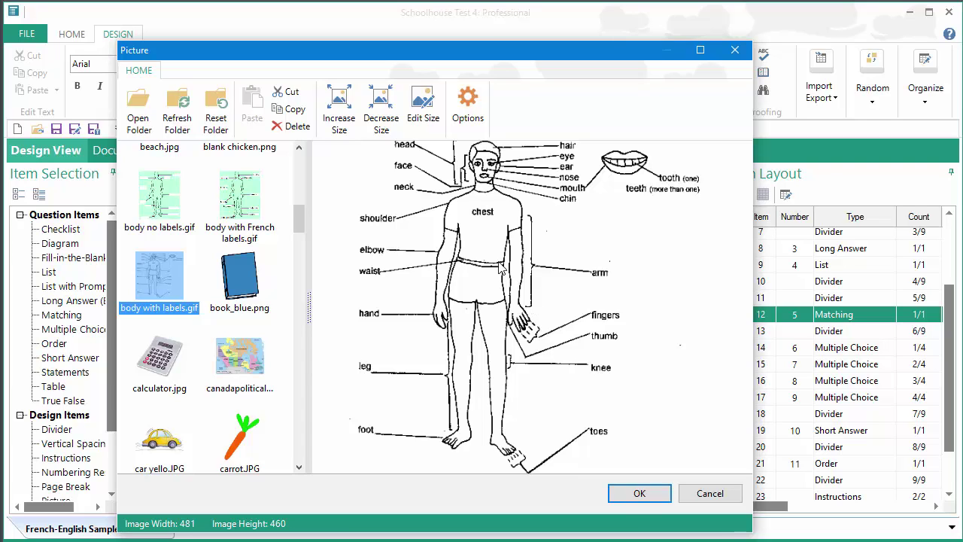
Step: Preview the yellow car, celebrate and cute_apple pictures in turn
click(160, 444)
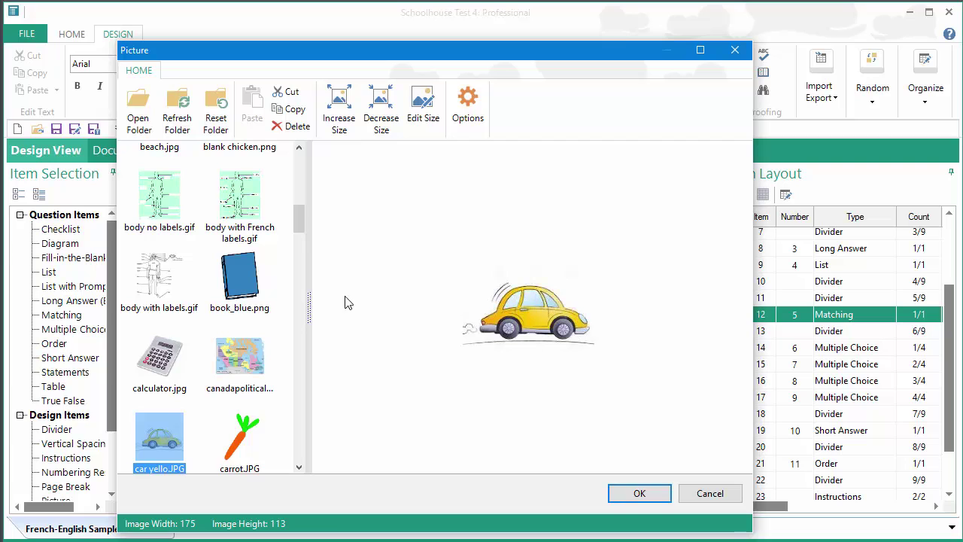
drag(295, 213, 295, 235)
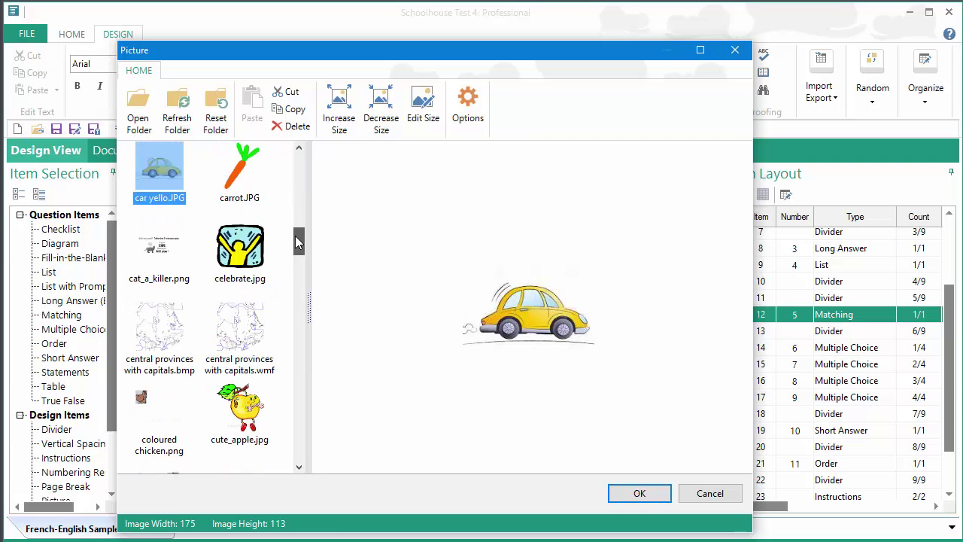
click(237, 247)
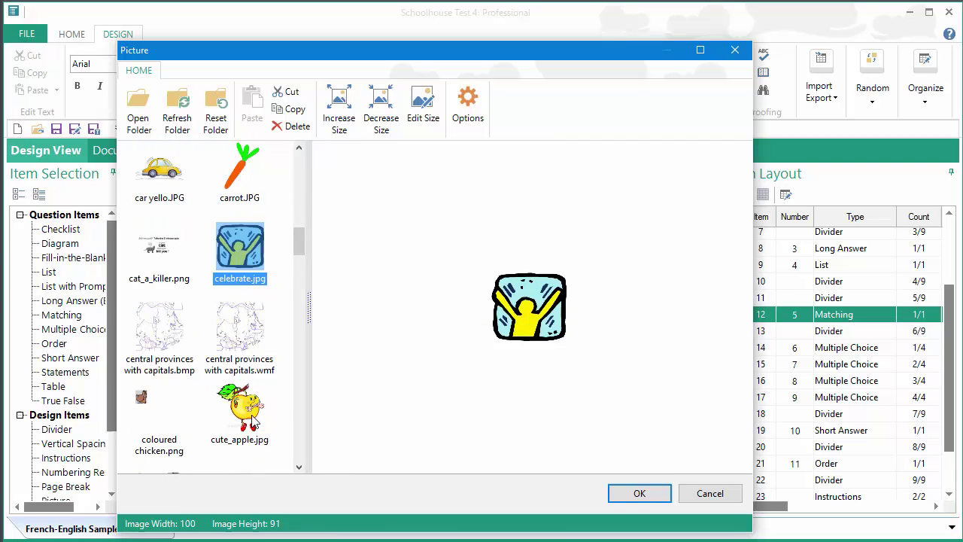
click(249, 416)
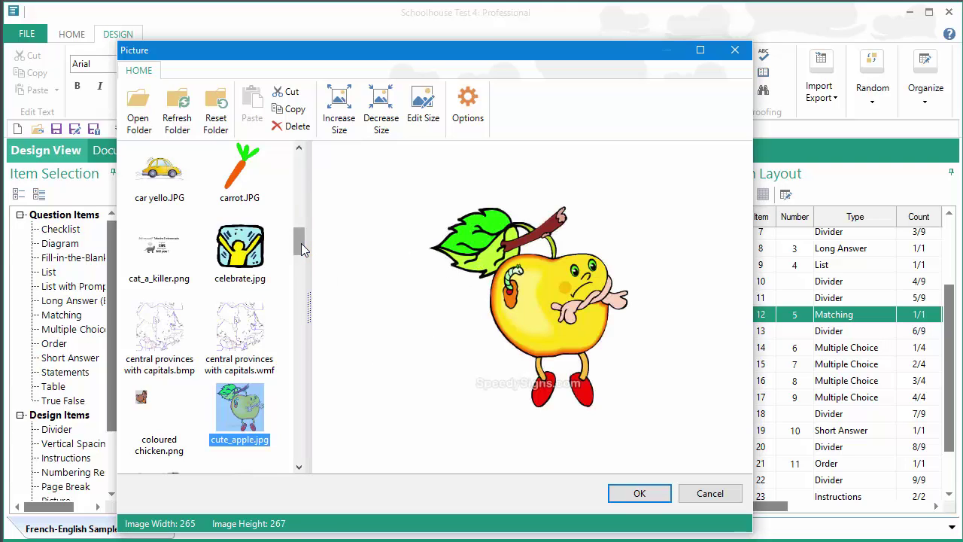
drag(301, 243, 301, 209)
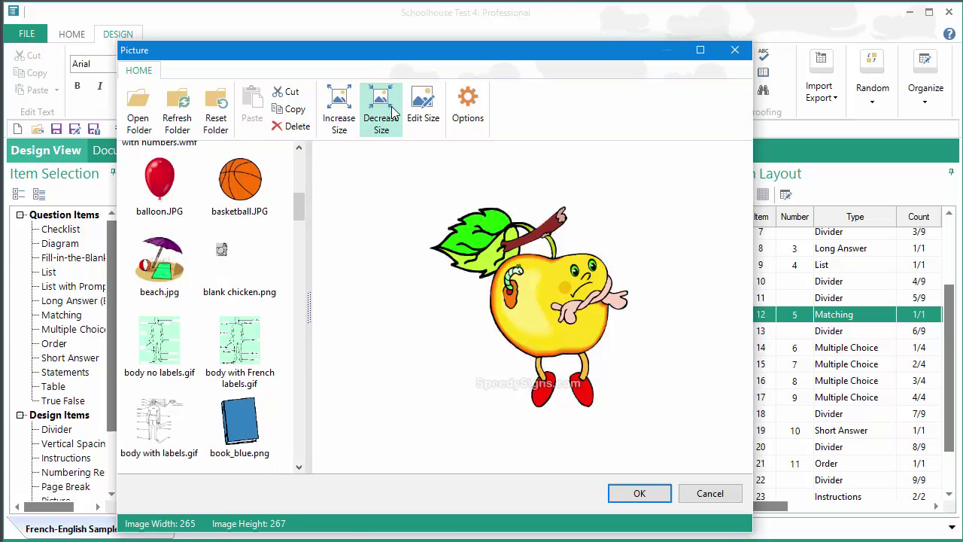
Step: Confirm the 1200 maximum import size in the picture import size settings
click(467, 120)
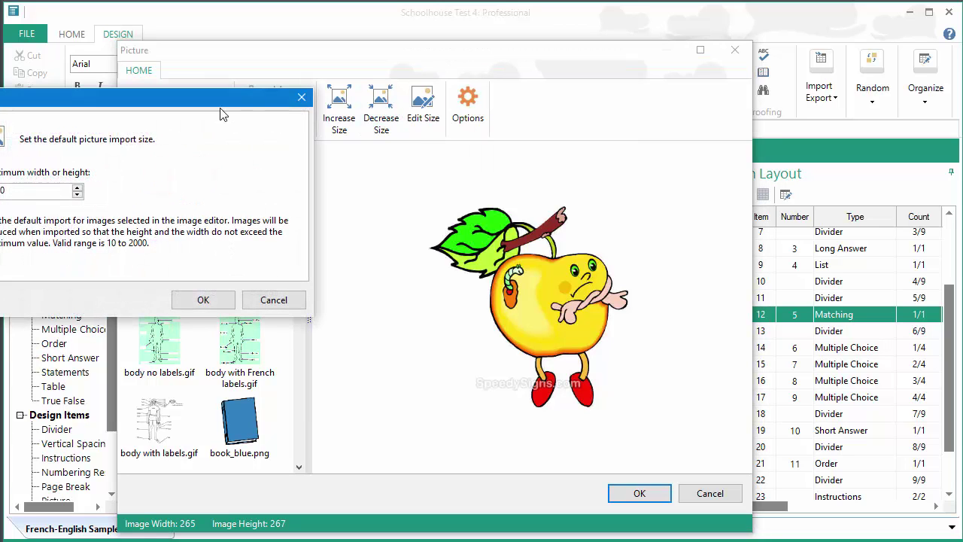
drag(222, 112, 522, 155)
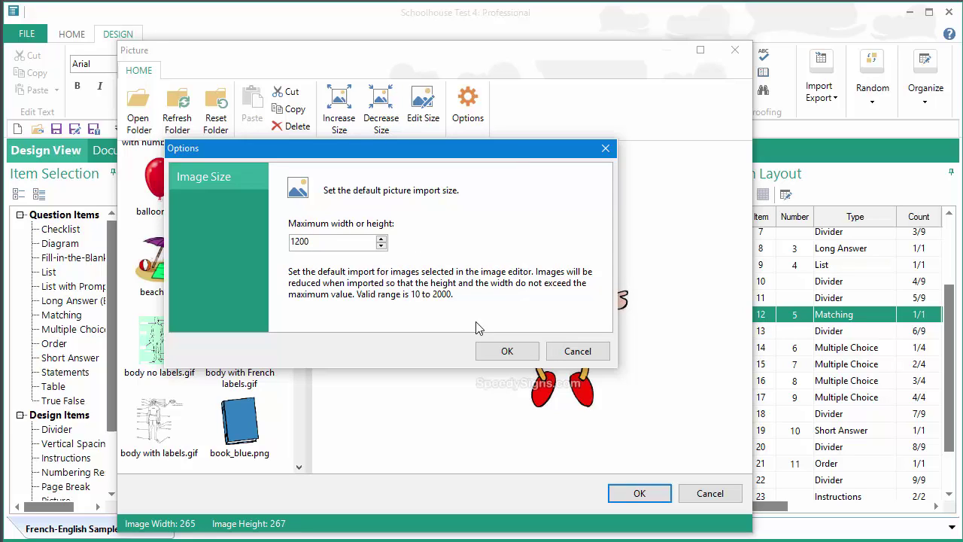
click(503, 349)
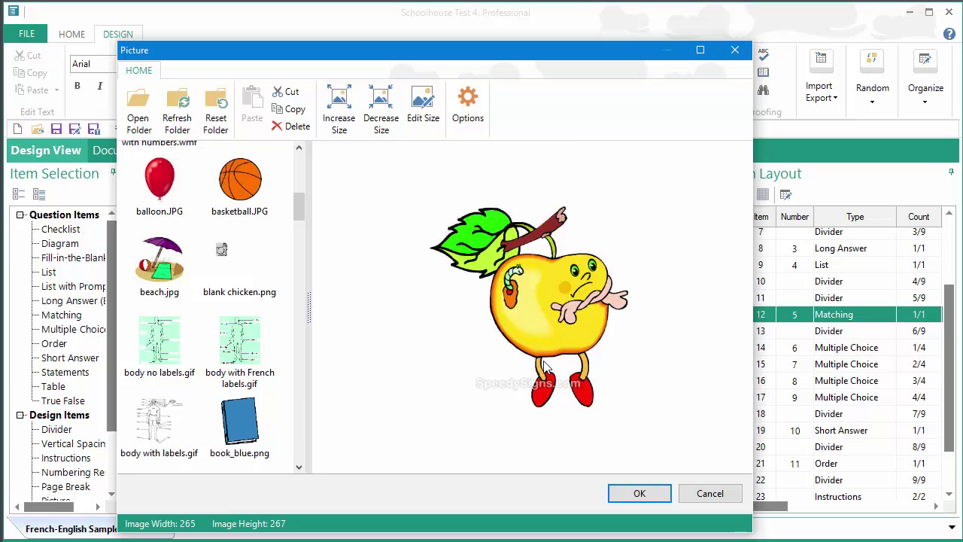
Step: Close the picture gallery without inserting, then open item 26, the True False question
click(707, 494)
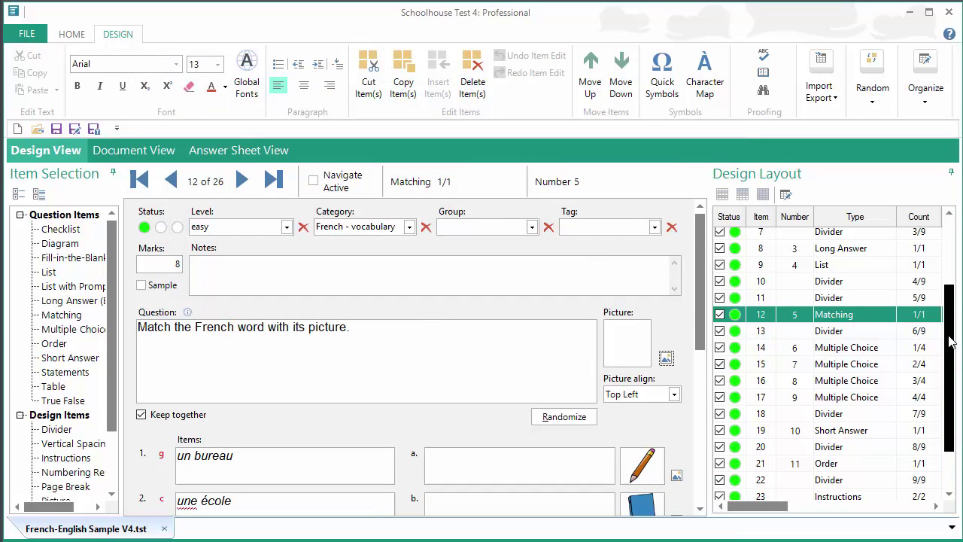
drag(949, 361, 950, 397)
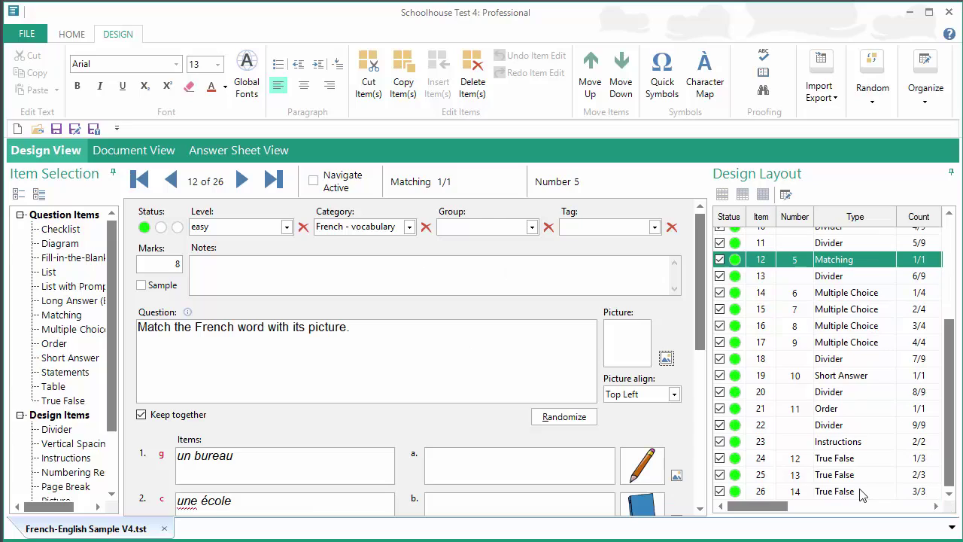
click(828, 493)
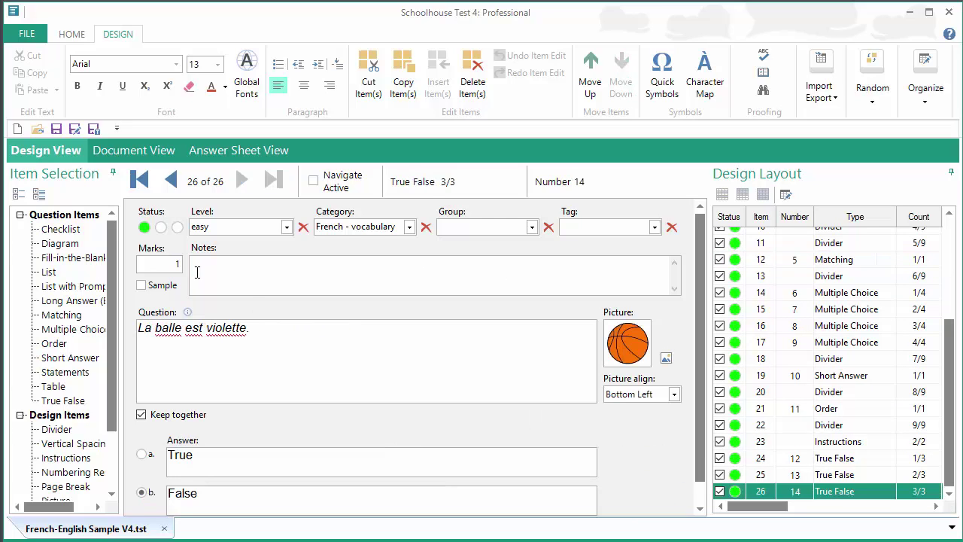
click(58, 246)
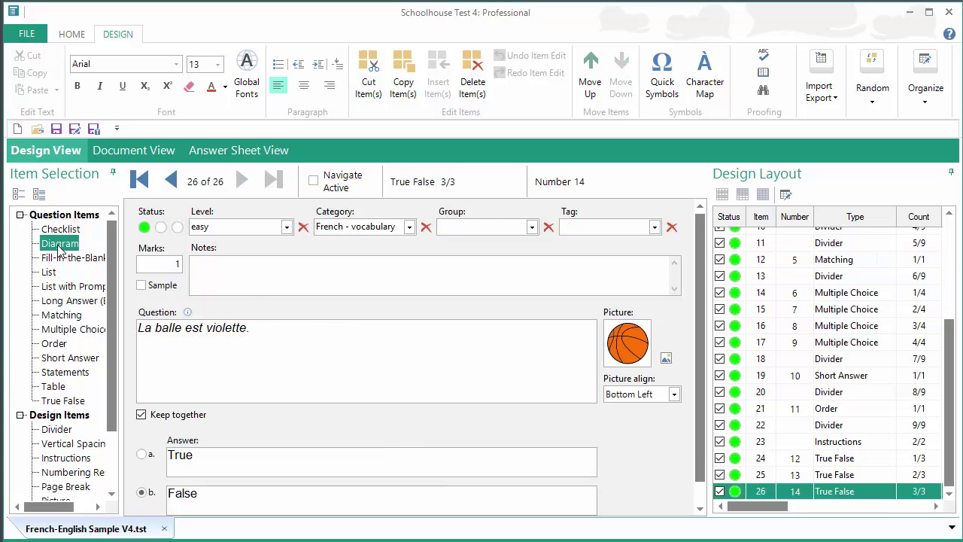
Step: Insert a blank Diagram question as item 27, numbered 15, after the True False item
double_click(58, 246)
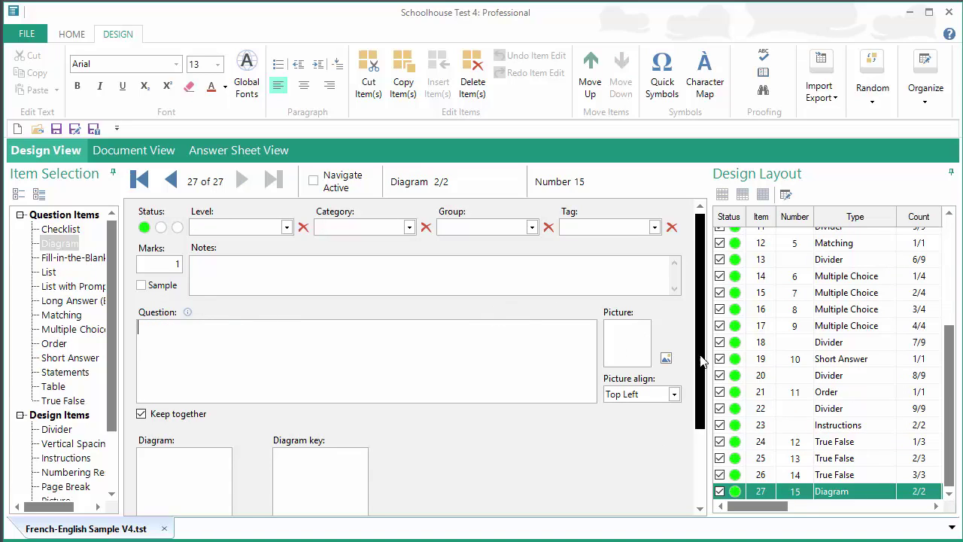
drag(701, 362, 708, 394)
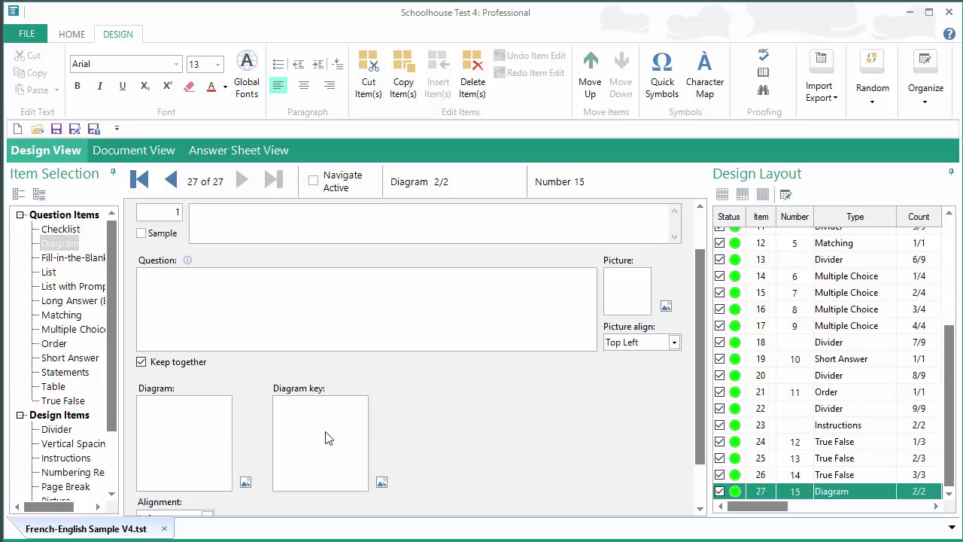
Step: Set the font to Lucida Sans and enter 'Label the diagram.' in place of 'Fill in the blank'
click(269, 300)
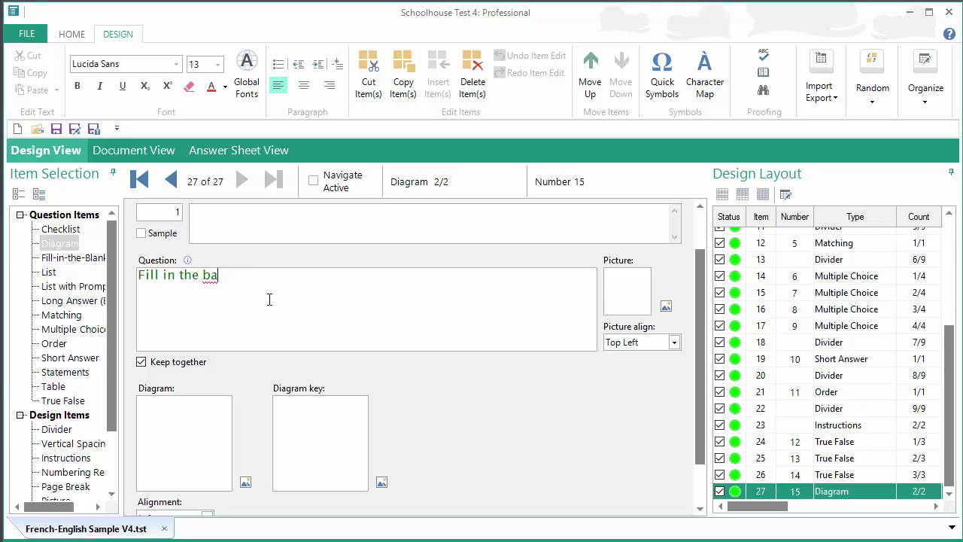
text(Fill in the blank)
key(BackSpace)
key(BackSpace)
key(BackSpace)
key(BackSpace)
key(BackSpace)
key(BackSpace)
key(BackSpace)
key(BackSpace)
key(BackSpace)
key(BackSpace)
key(BackSpace)
key(BackSpace)
key(BackSpace)
key(BackSpace)
text(Label th)
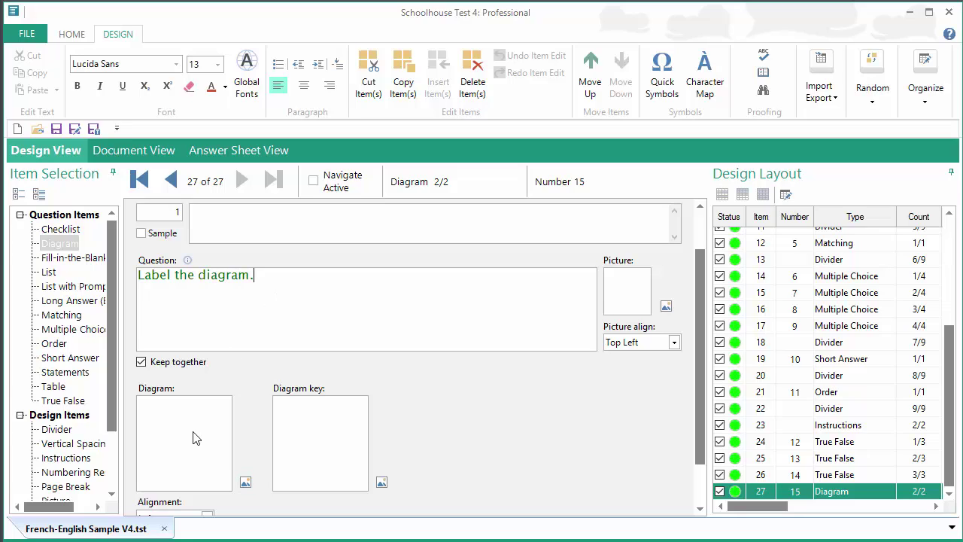
Step: Set the Diagram question's picture to flower pic without labels.jpg
scroll(207, 432, down, 1)
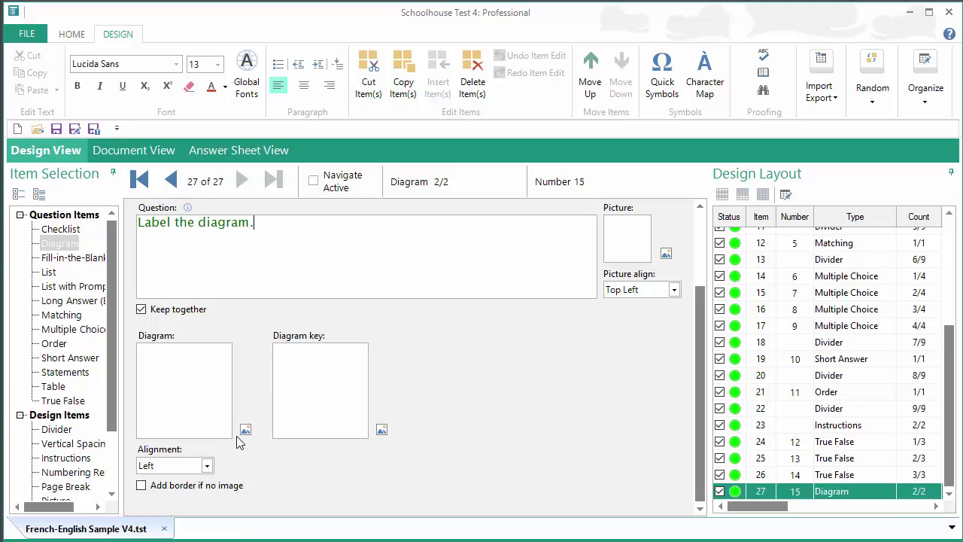
click(245, 430)
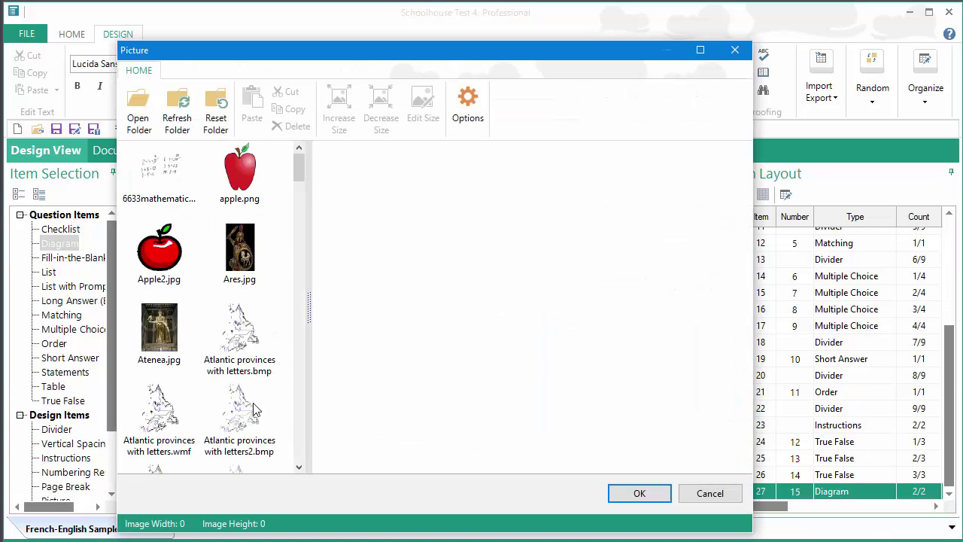
drag(301, 160, 294, 265)
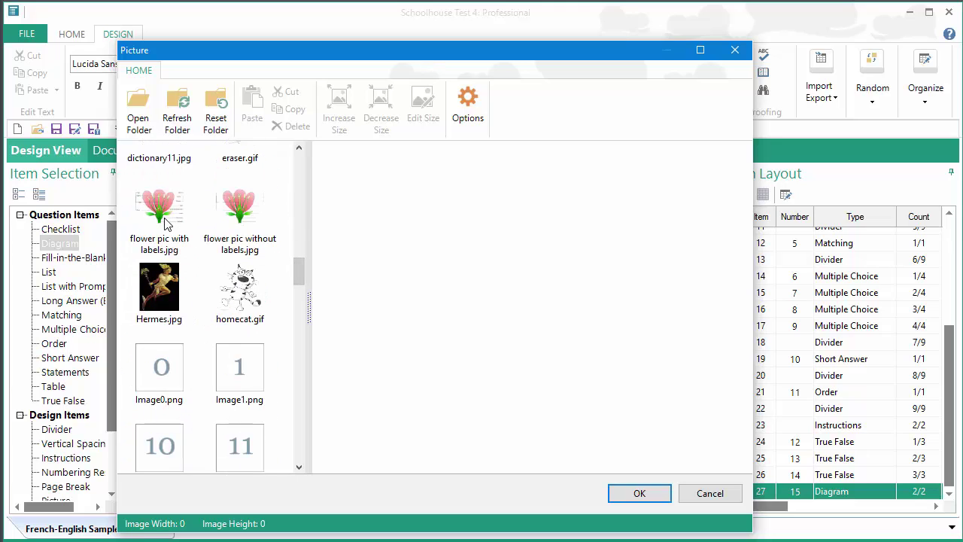
click(240, 223)
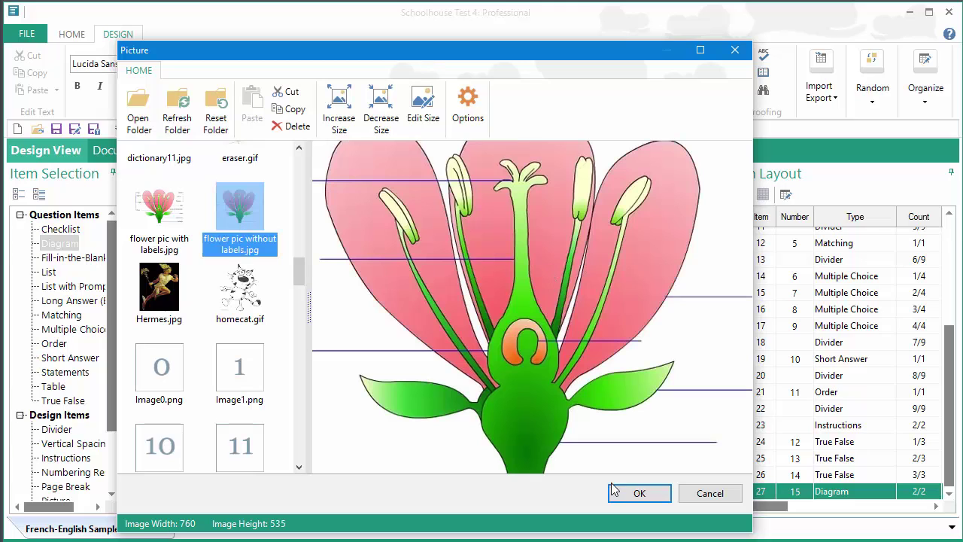
click(632, 494)
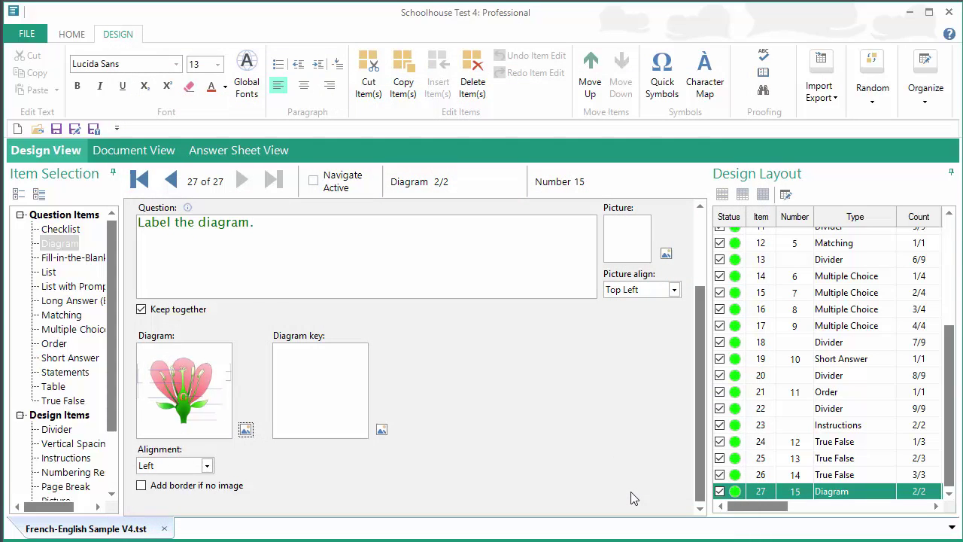
Step: Set the Diagram key picture to flower pic with labels.jpg
click(382, 432)
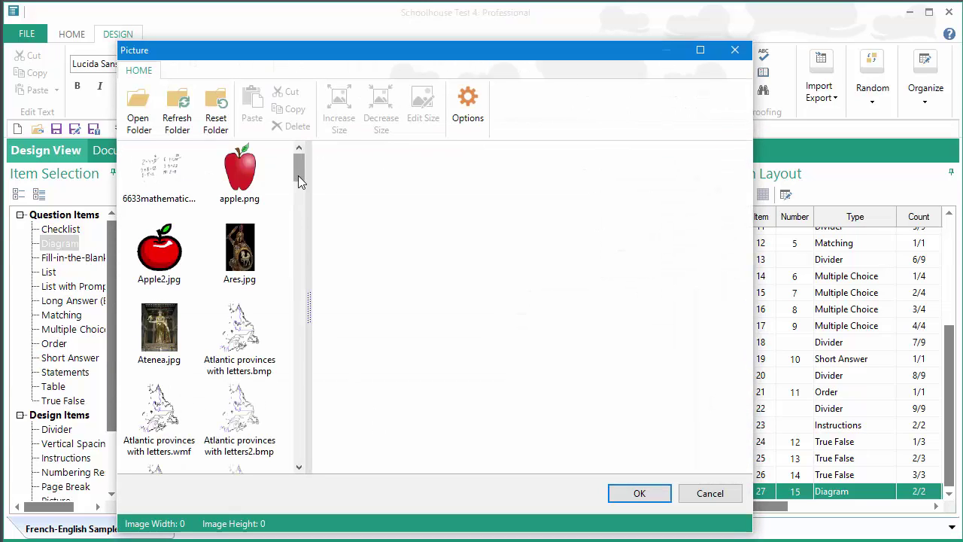
drag(298, 176, 299, 280)
click(177, 195)
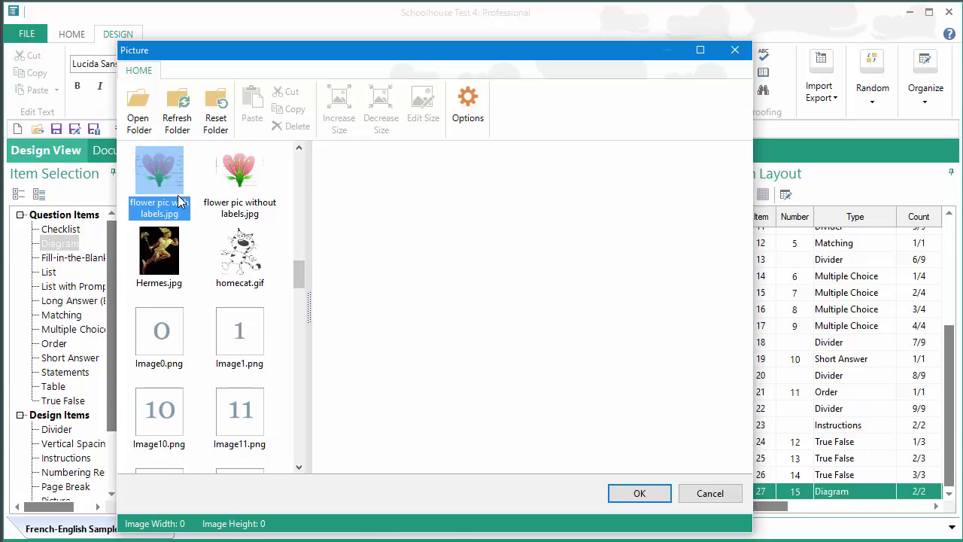
click(641, 494)
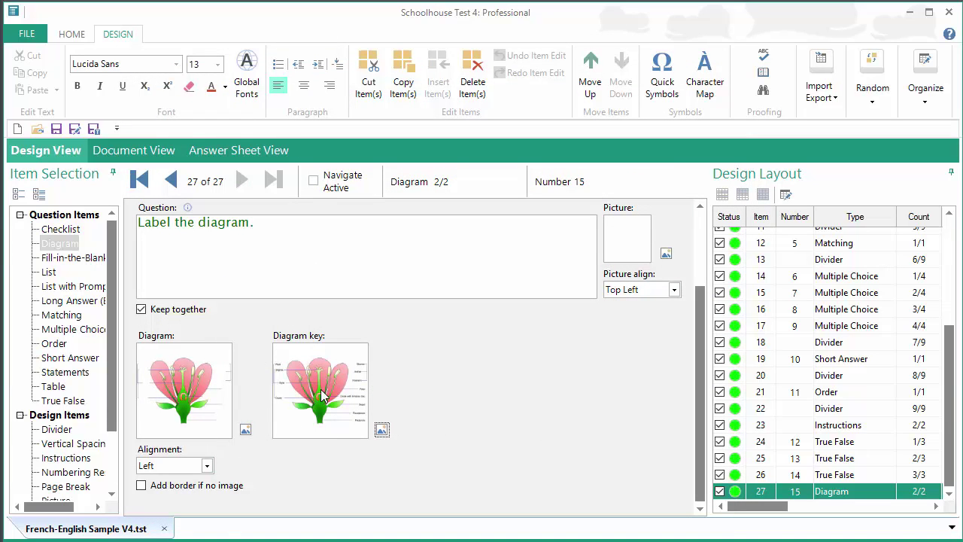
Step: Uncheck Keep together, preview page 3 with the Answer Key, then return to Design View
click(140, 308)
click(136, 153)
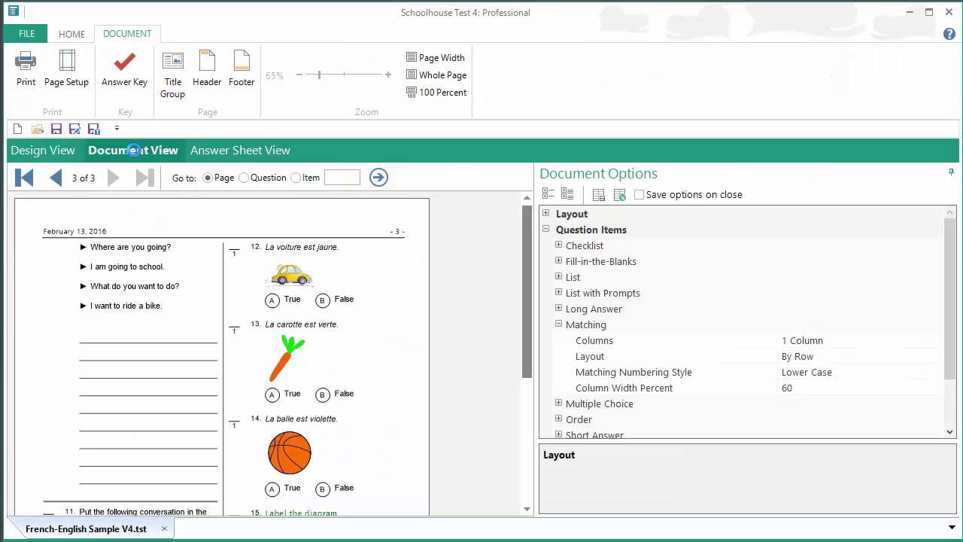
drag(531, 284, 529, 407)
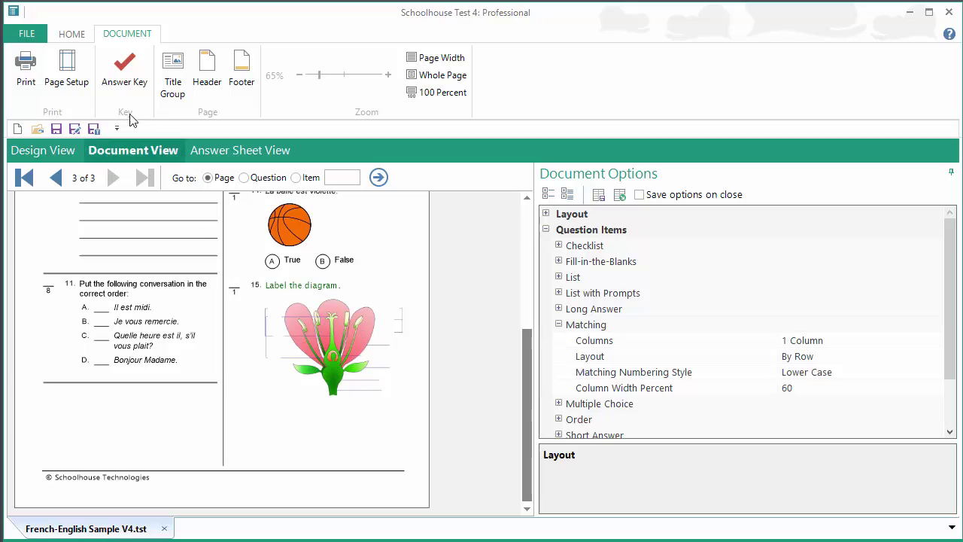
click(118, 90)
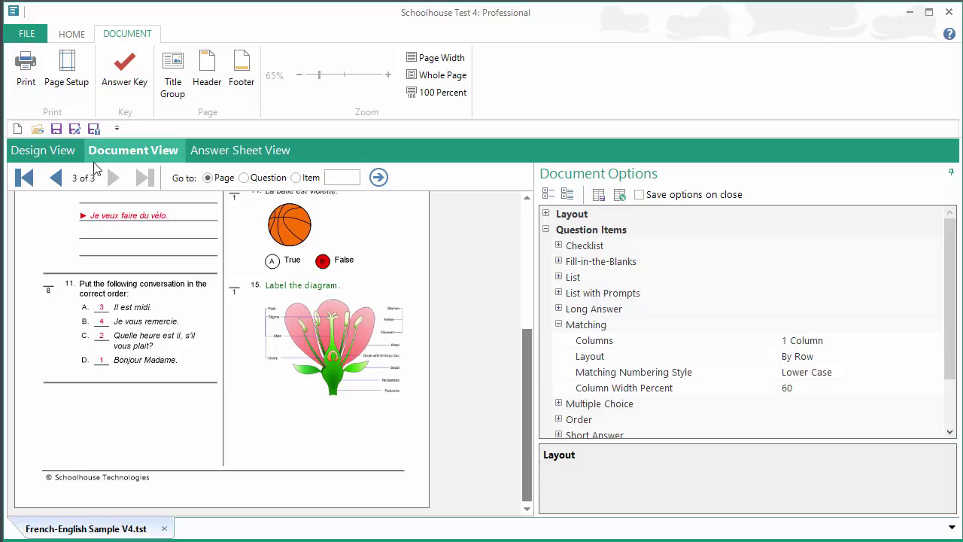
click(62, 150)
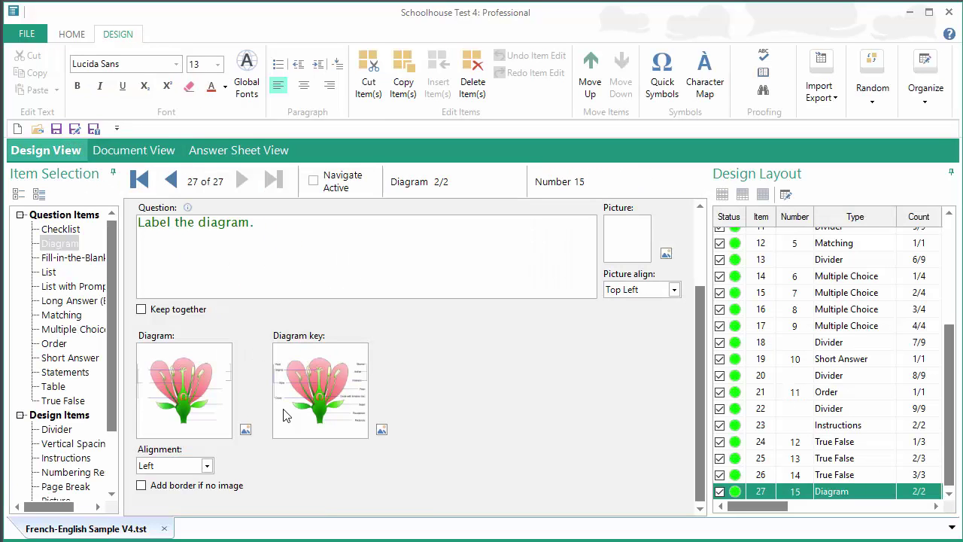
click(245, 429)
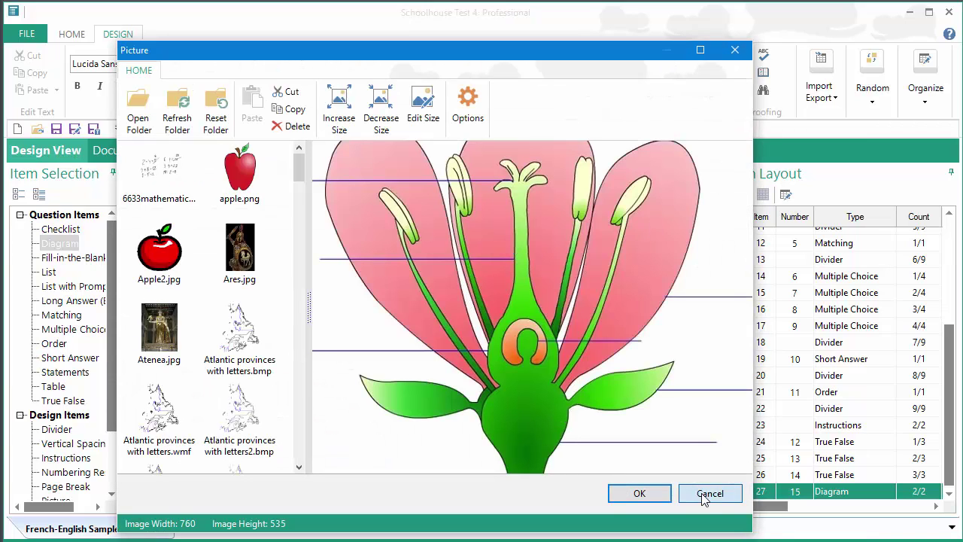
click(722, 497)
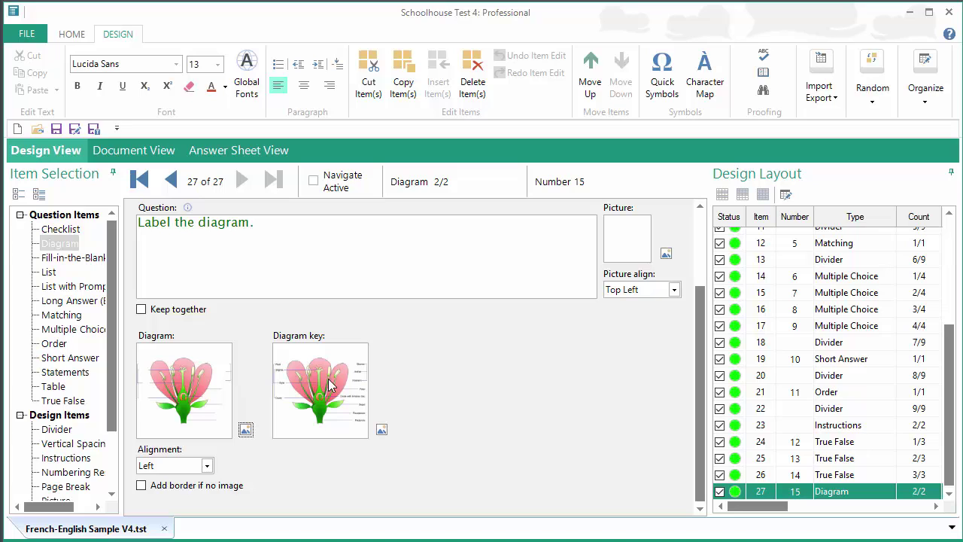
click(380, 428)
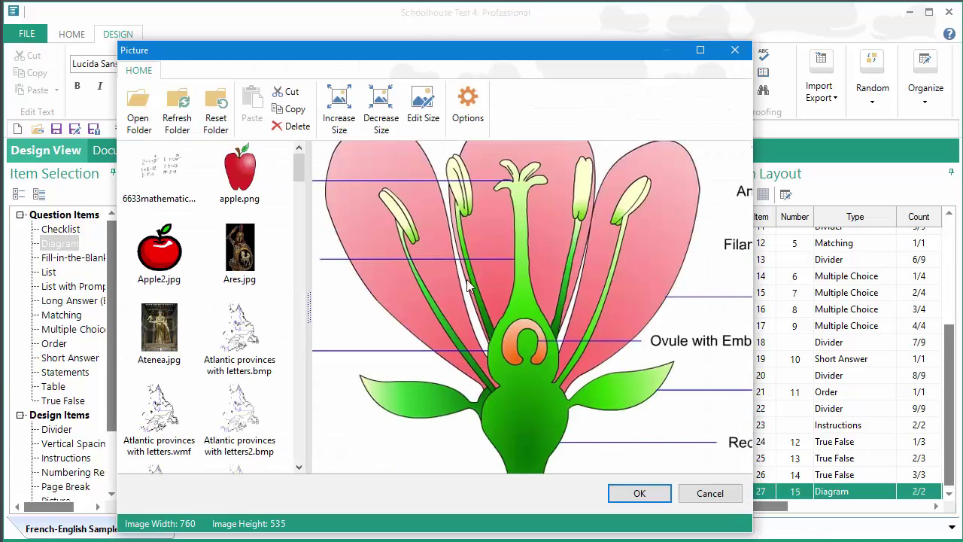
click(720, 497)
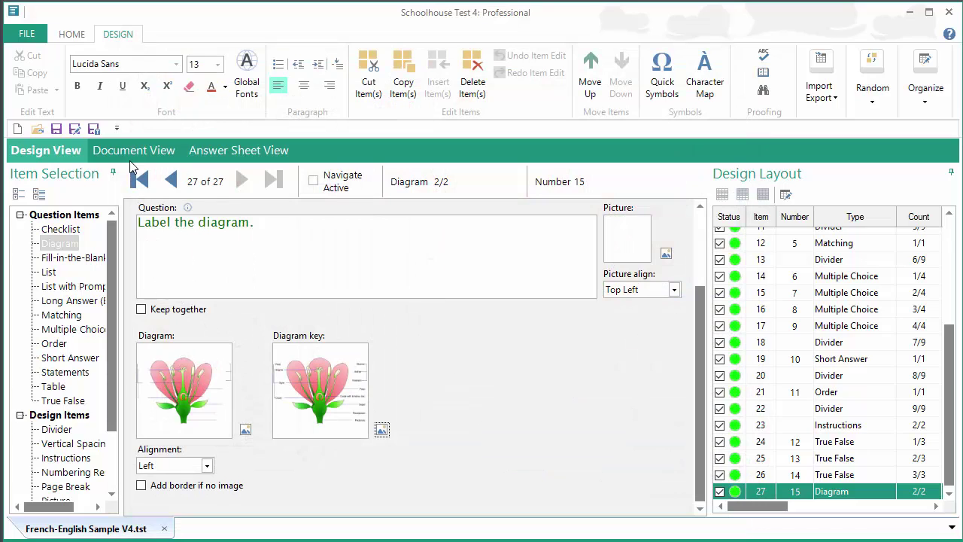
click(130, 149)
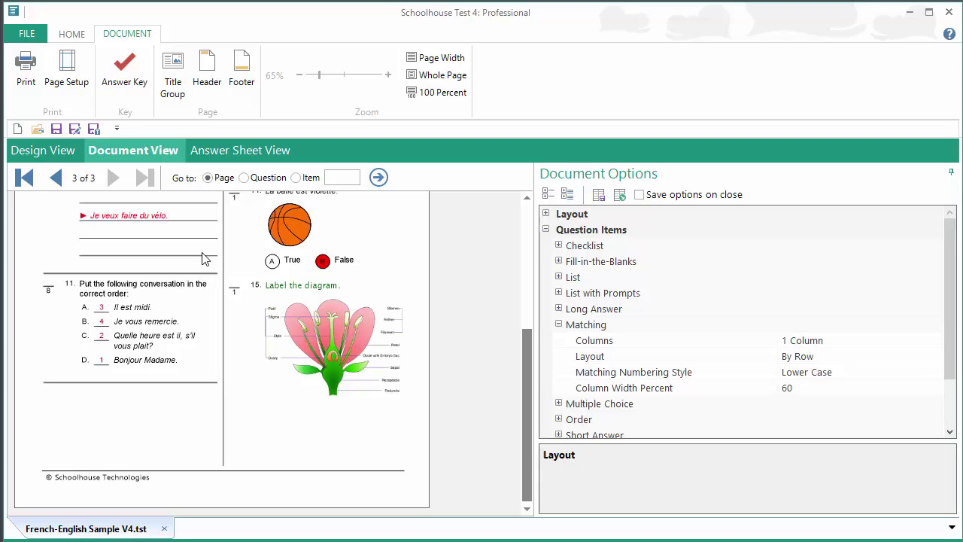
click(68, 160)
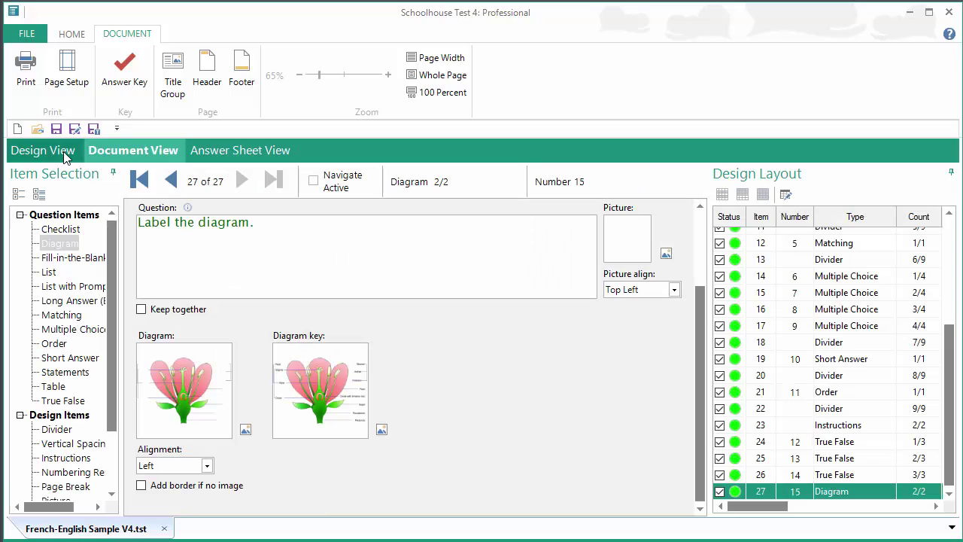
click(246, 430)
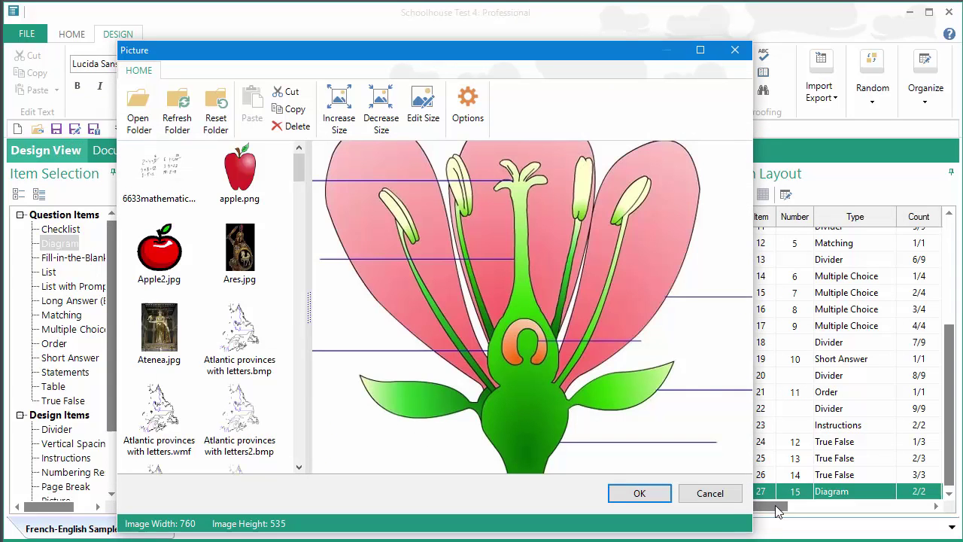
click(709, 494)
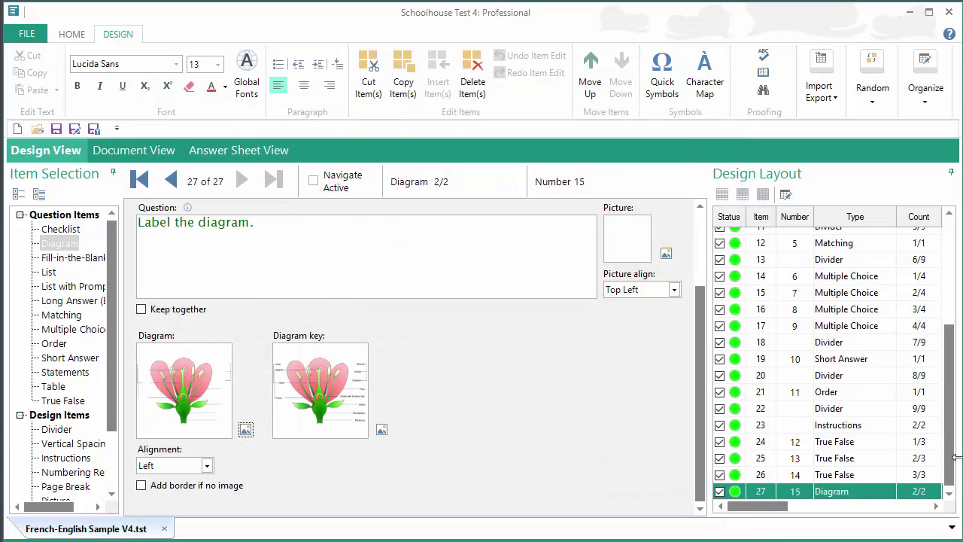
drag(955, 457, 955, 461)
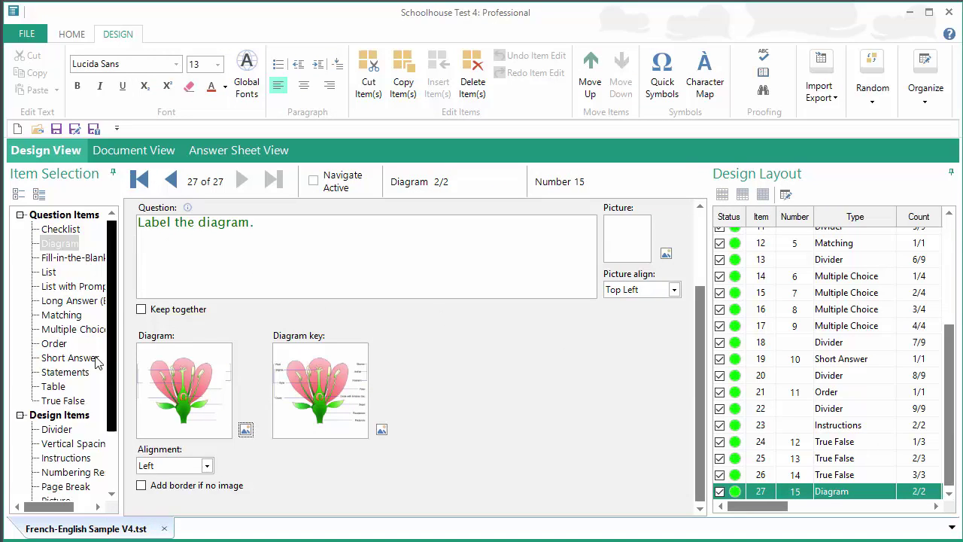
Step: Add Short Answer item 28 worded 'Calculate.' at the end and open its picture chooser
drag(72, 363, 224, 358)
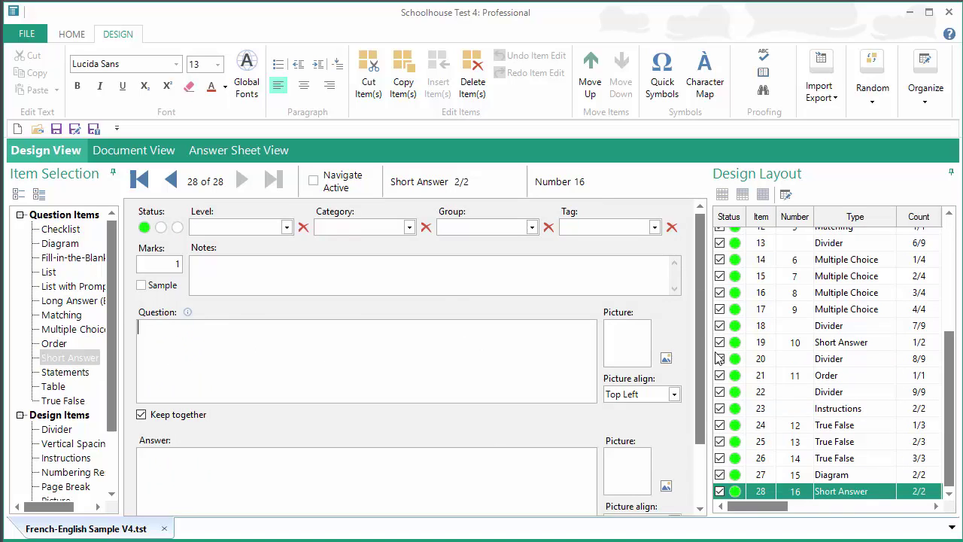
drag(700, 376, 700, 442)
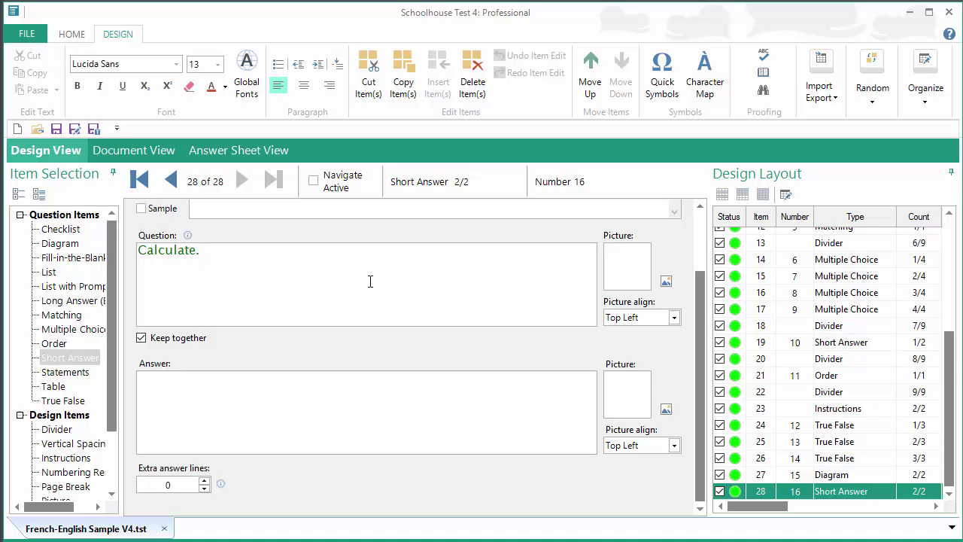
click(666, 281)
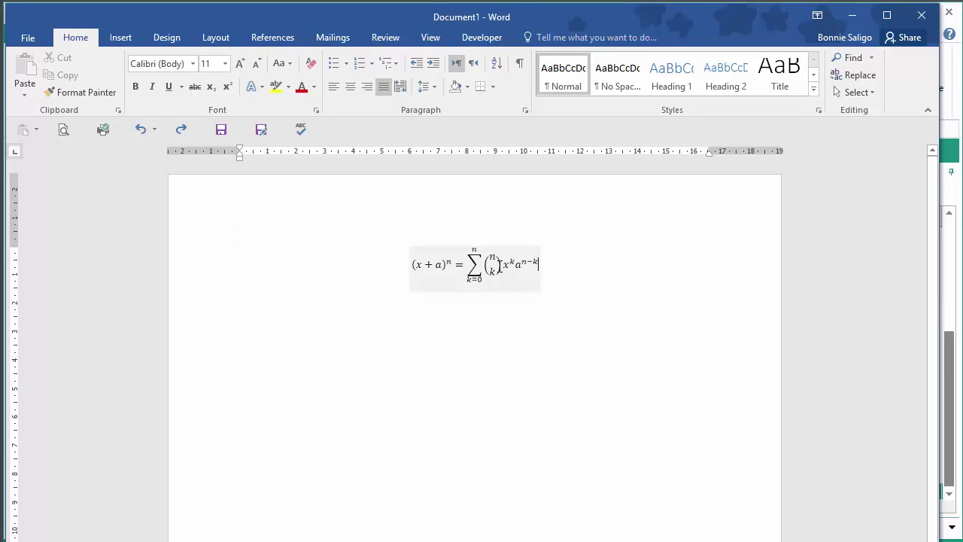
Step: Resize the binomial equation in Word to 14 point
click(523, 287)
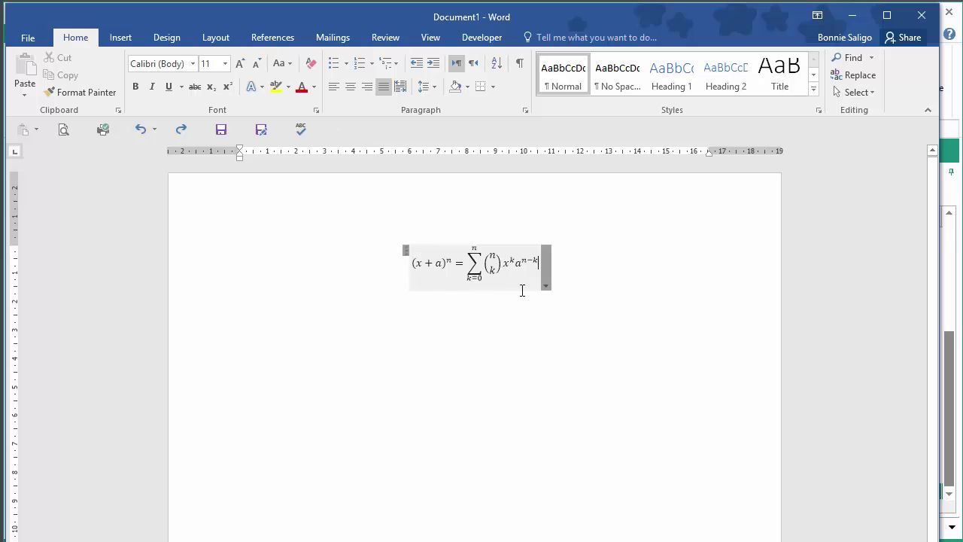
click(552, 281)
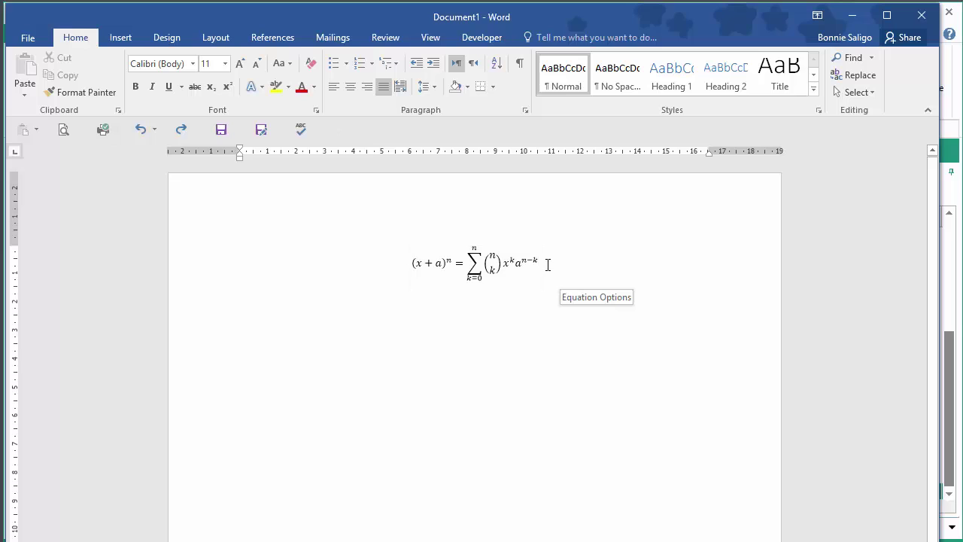
click(240, 65)
click(240, 65)
click(240, 65)
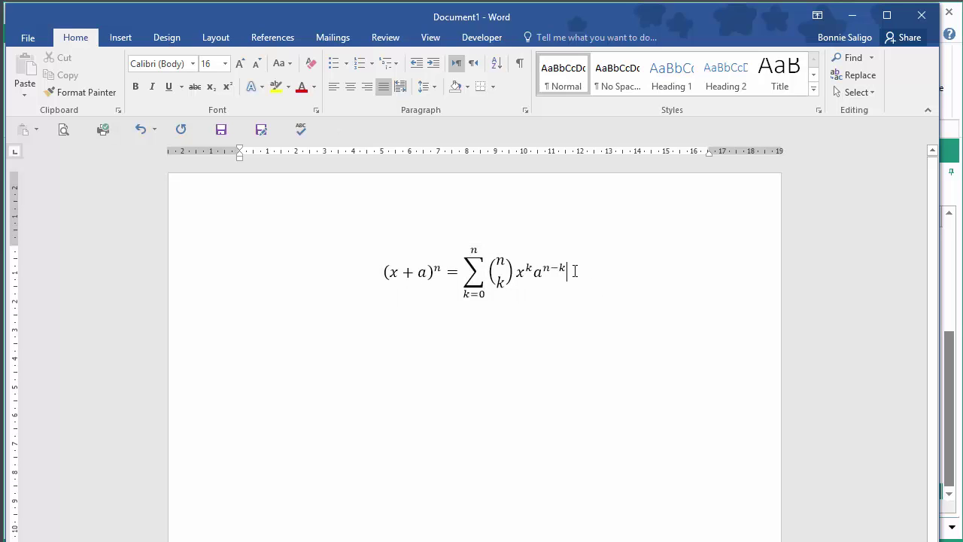
click(257, 69)
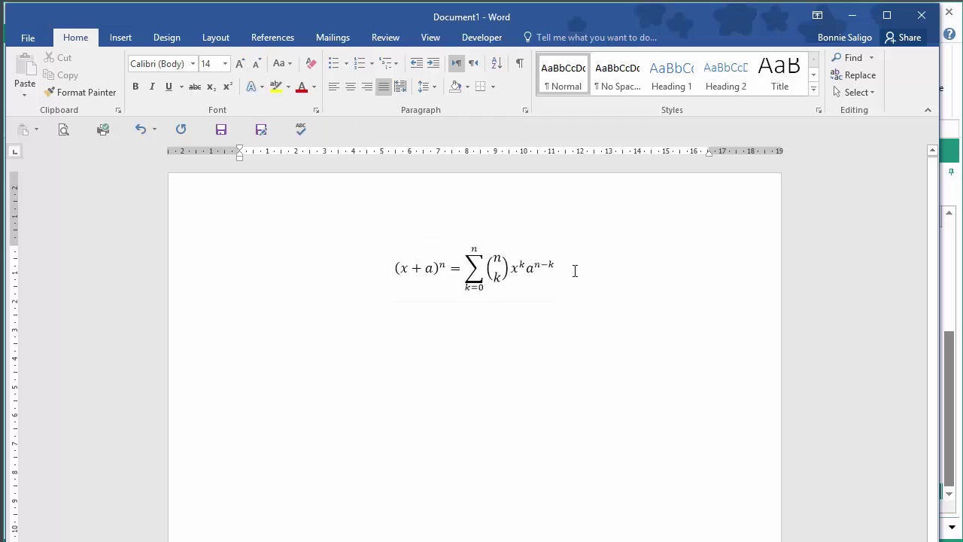
Step: Copy the whole equation and switch back to Schoolhouse Test
mouse_move(529, 272)
mouse_down()
mouse_move(369, 266)
mouse_move(380, 268)
mouse_up()
key(ctrl+c)
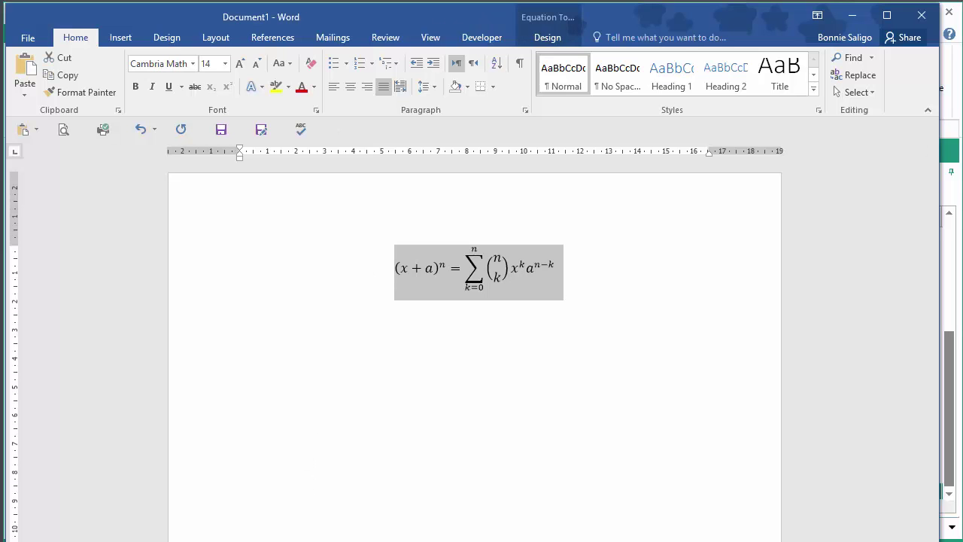
key(alt+Tab)
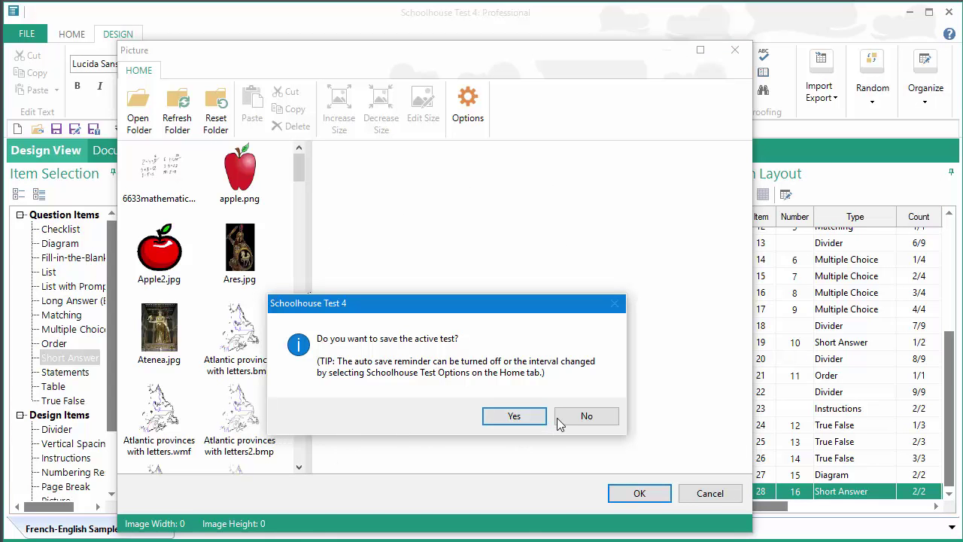
Step: Decline saving the test, then paste the binomial equation as item 28's question picture
click(586, 416)
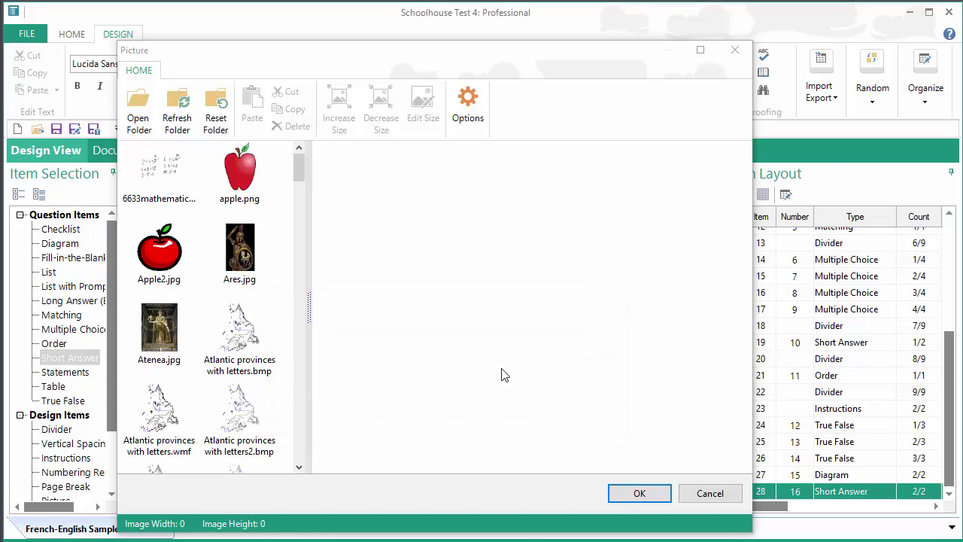
click(278, 61)
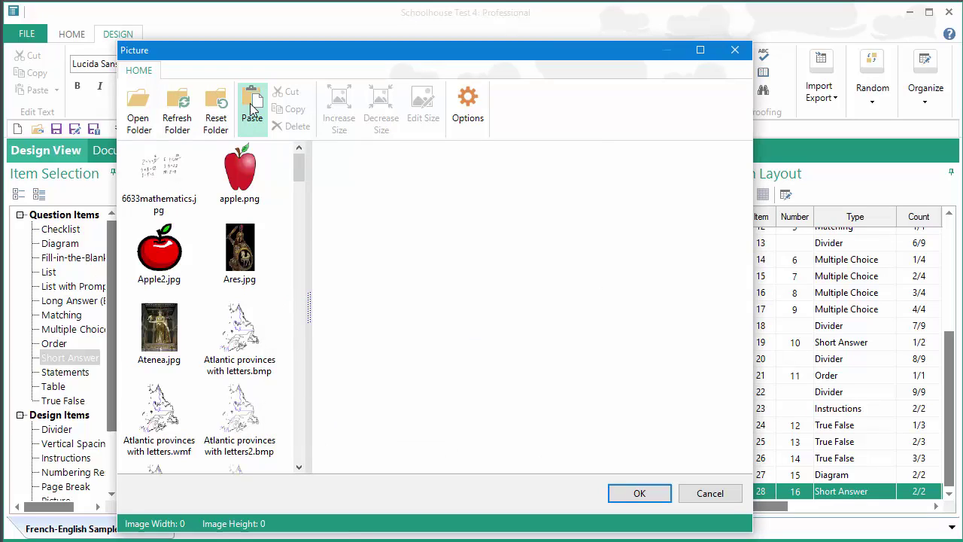
click(252, 107)
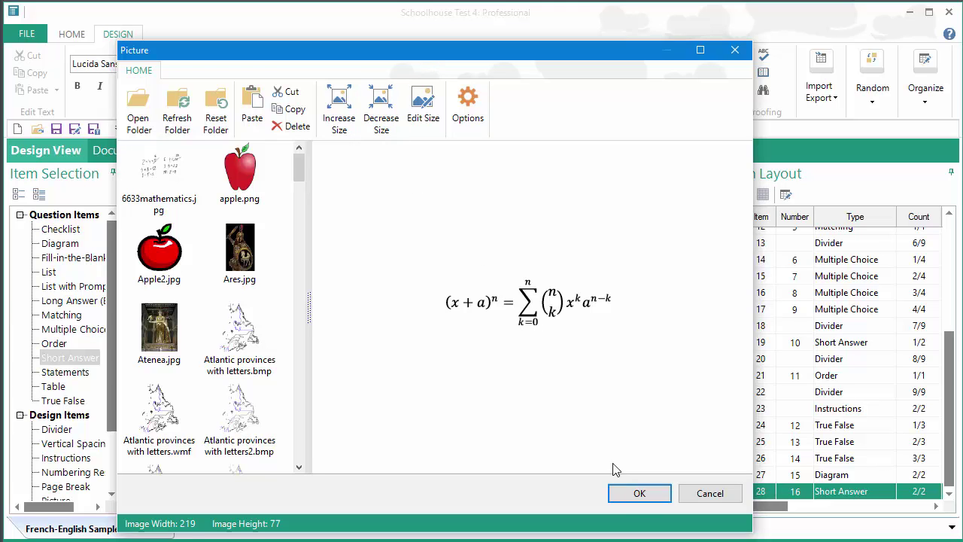
click(629, 493)
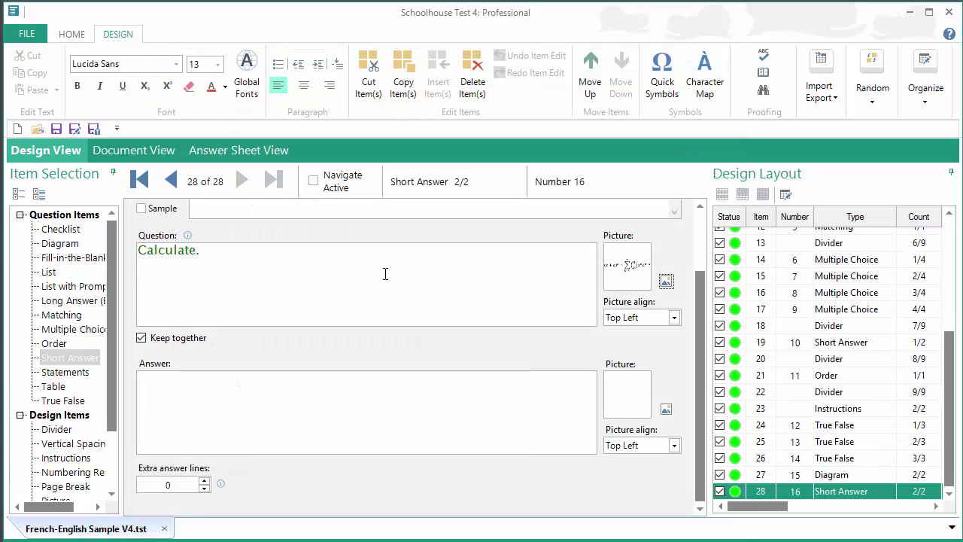
Step: Preview the top of page 4, showing question 16's equation above 'Calculate.'
click(135, 151)
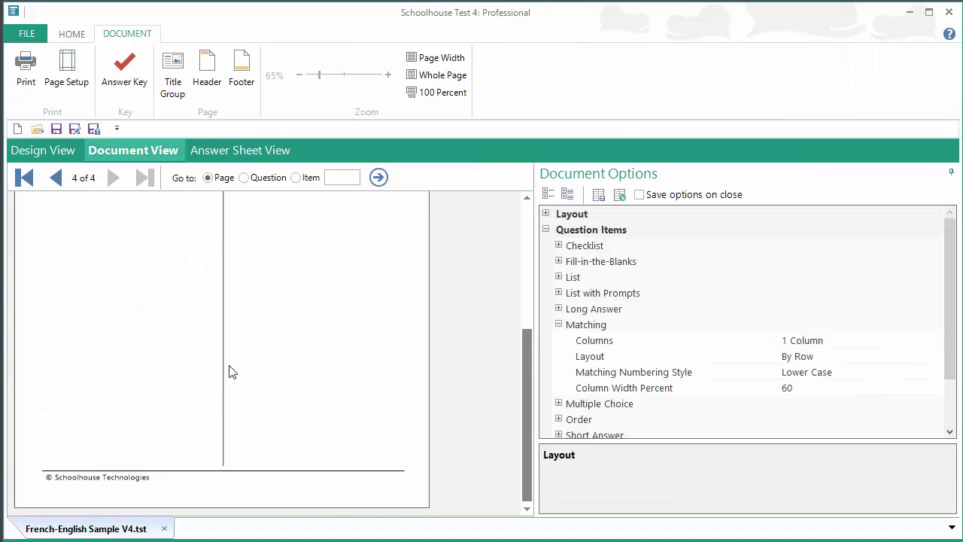
drag(530, 391, 535, 271)
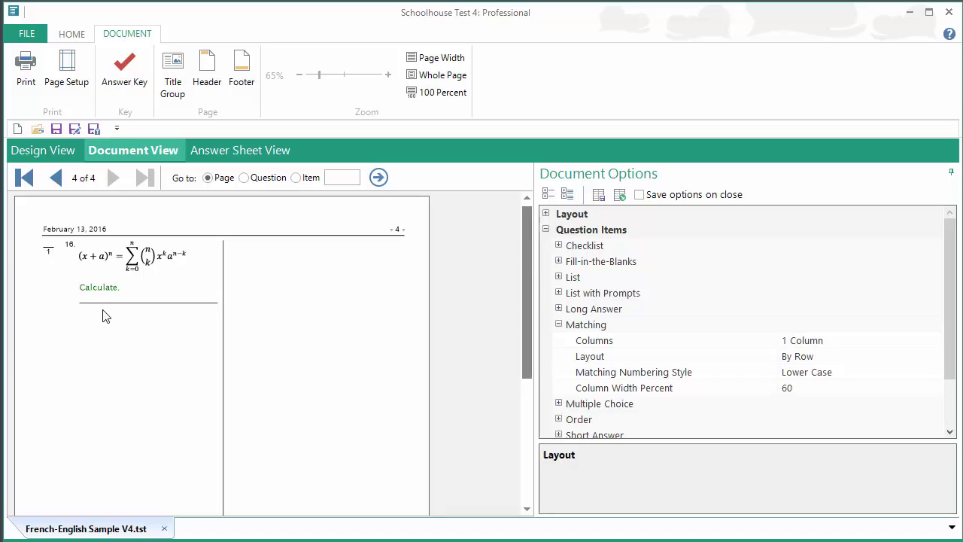
Step: Align the equation picture Bottom Left and preview question 16 on page 4
click(65, 149)
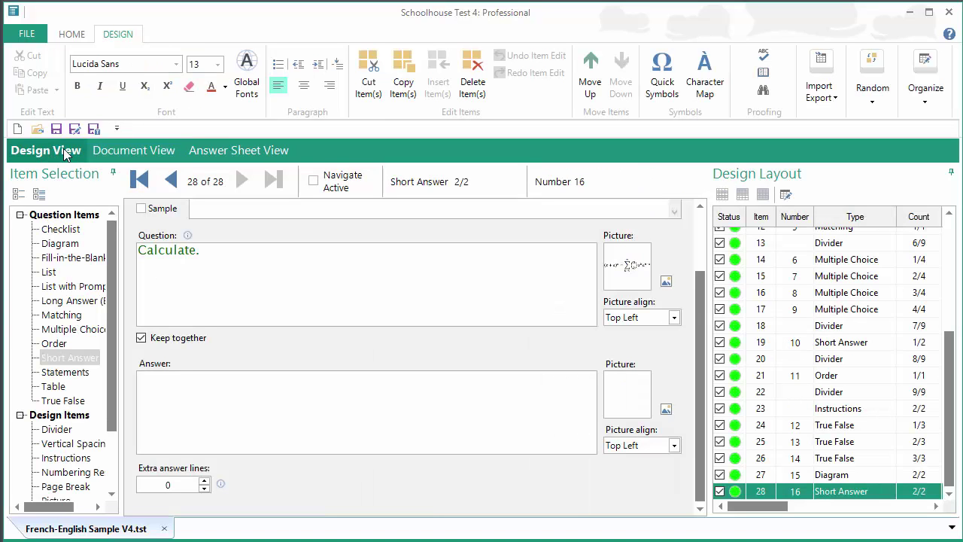
click(674, 318)
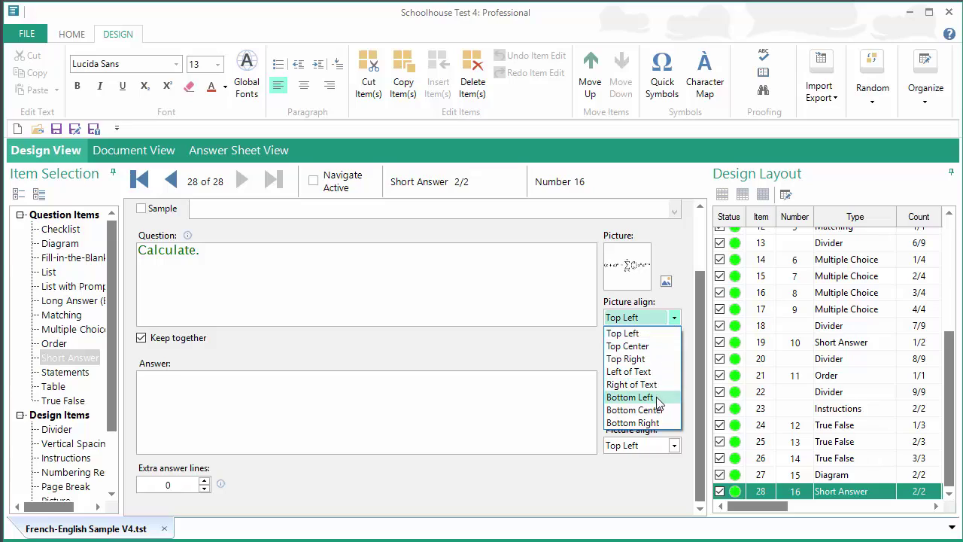
click(655, 398)
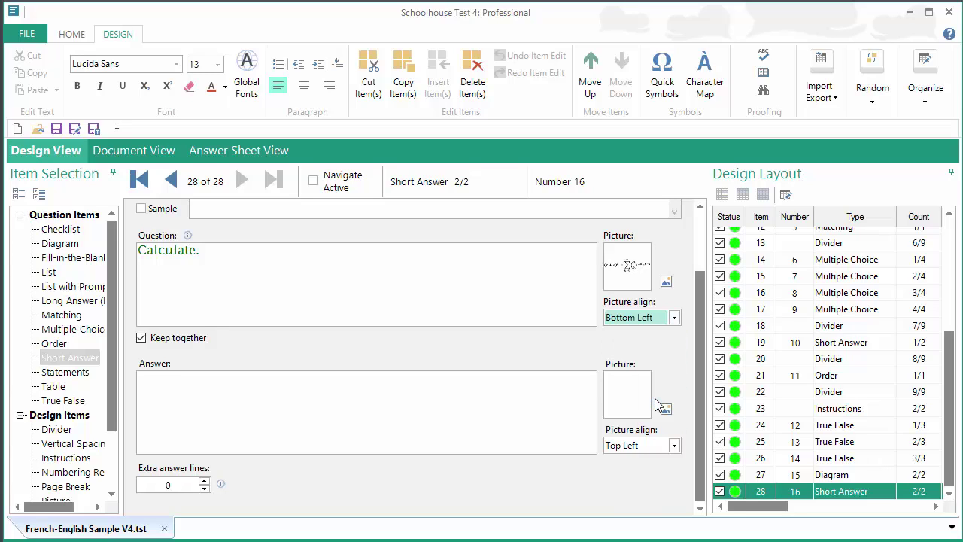
click(141, 151)
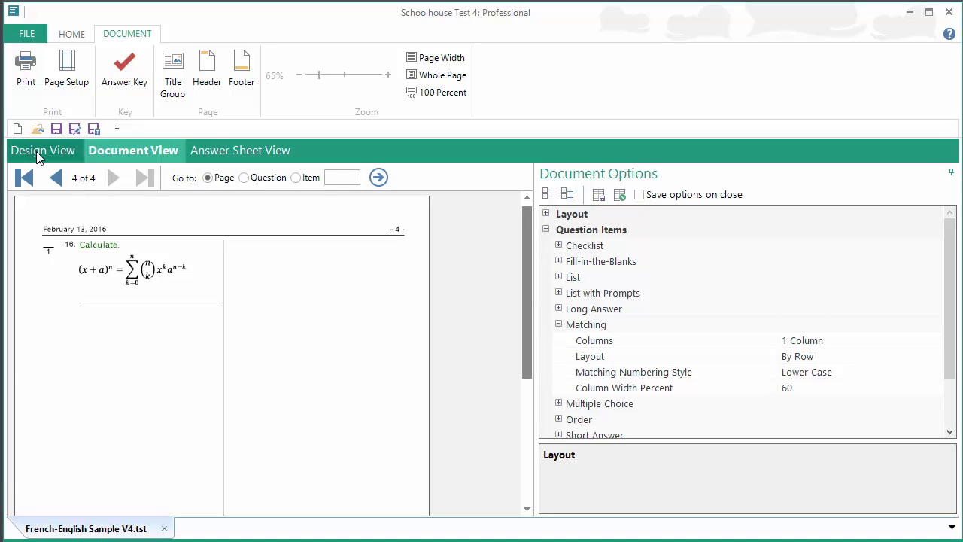
Step: In Design View, reopen item 28's Picture dialog and confirm the equation unchanged
click(58, 148)
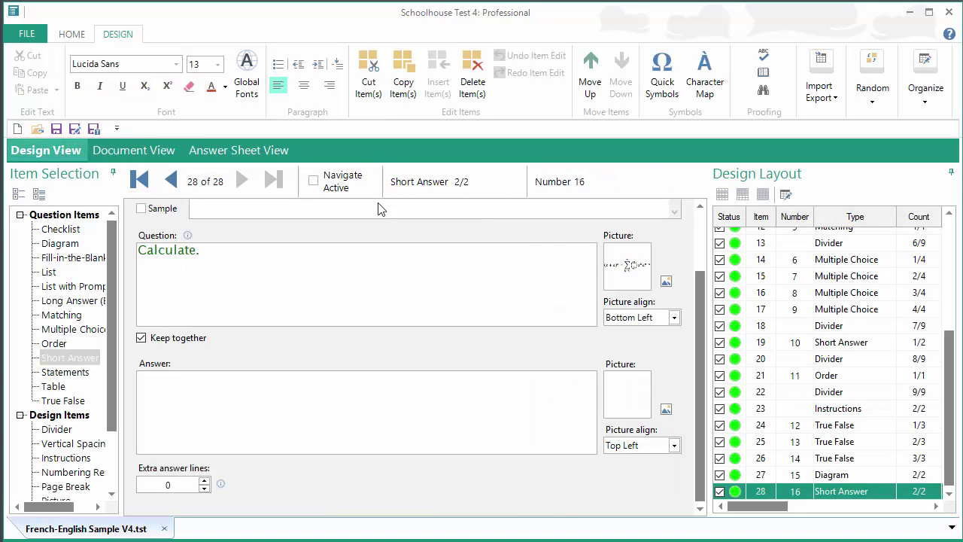
click(665, 282)
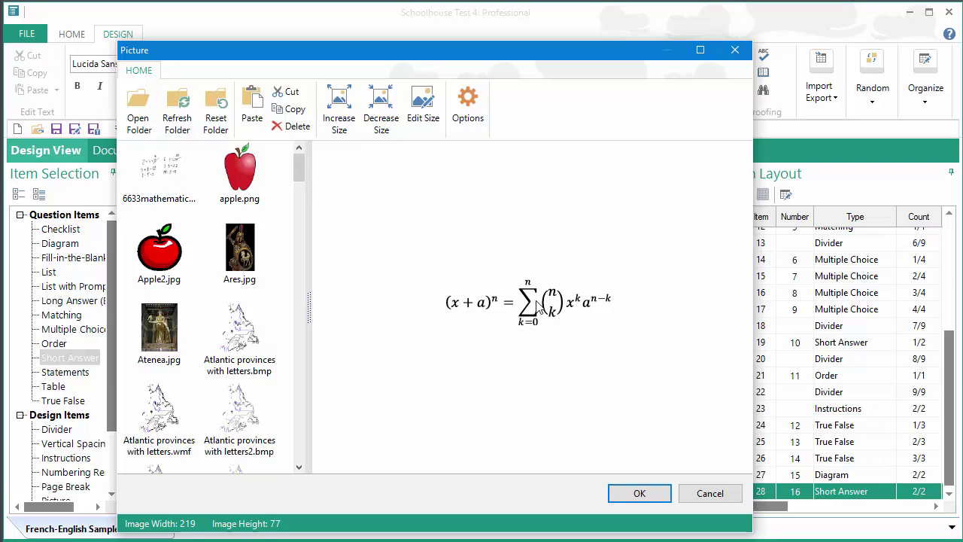
click(636, 494)
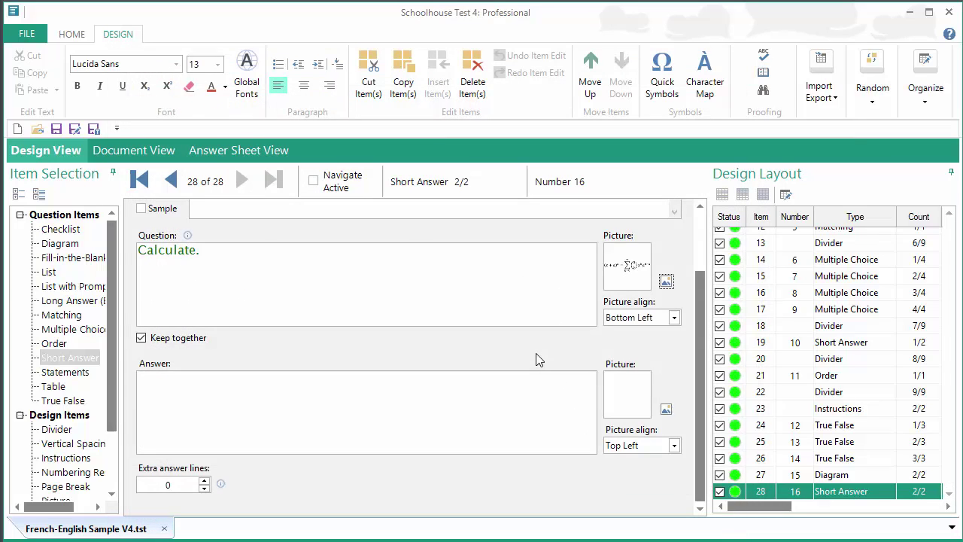